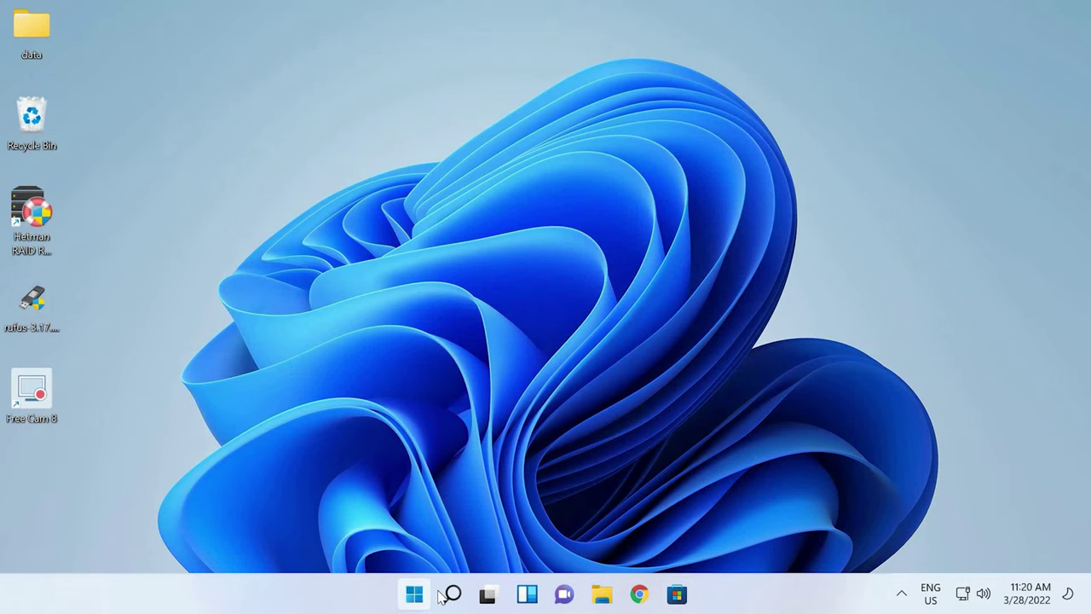
Open the Gaming Captures page in Settings and set the maximum recording length to 1 hour
{"action": "left_click", "coordinate": [415, 593]}
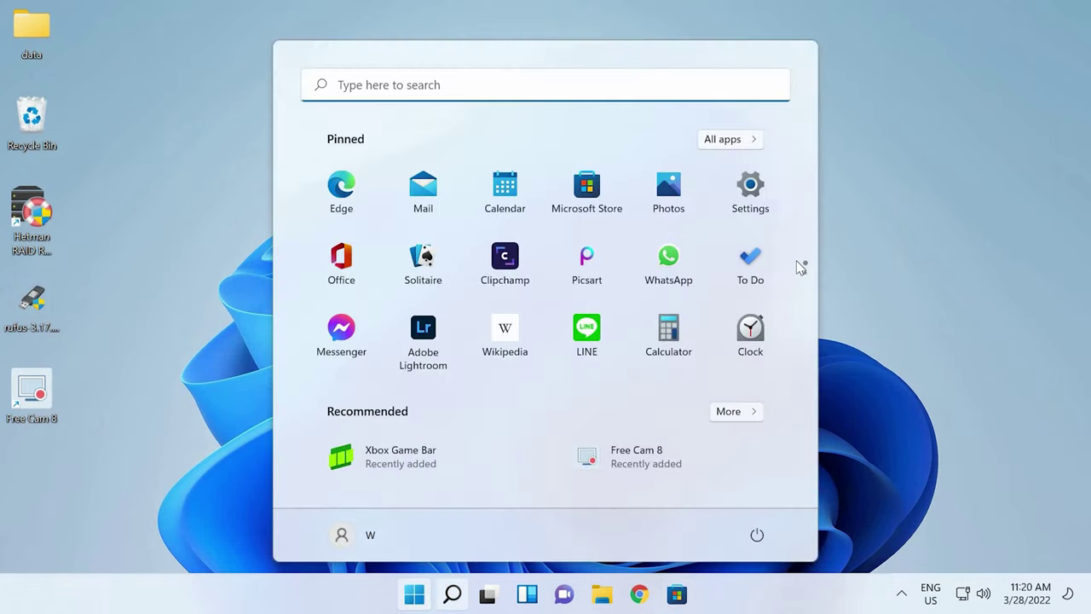
{"action": "left_click", "coordinate": [748, 217]}
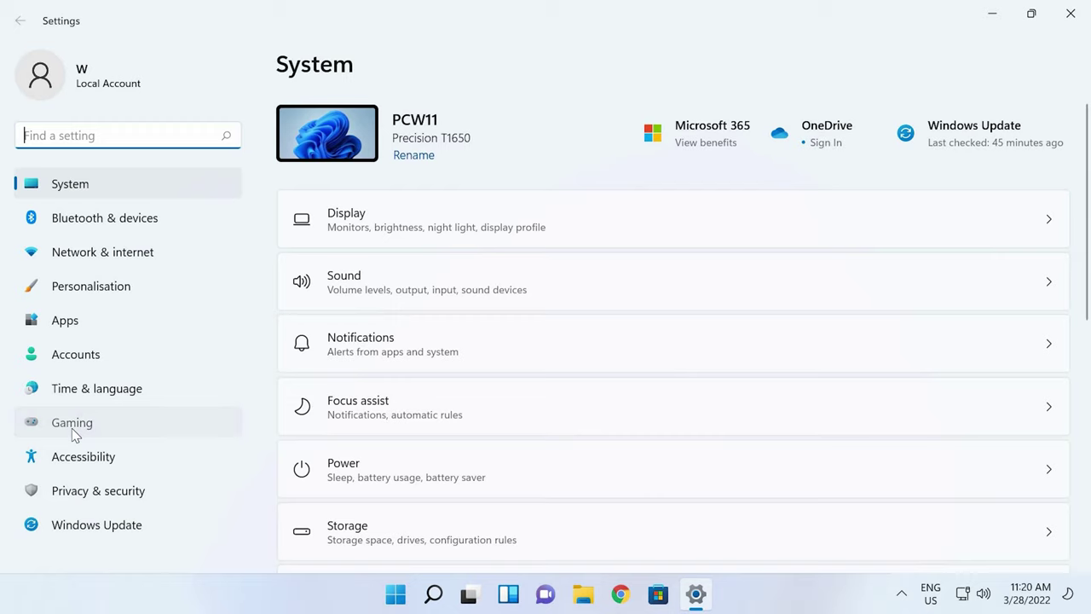
{"action": "left_click", "coordinate": [75, 426]}
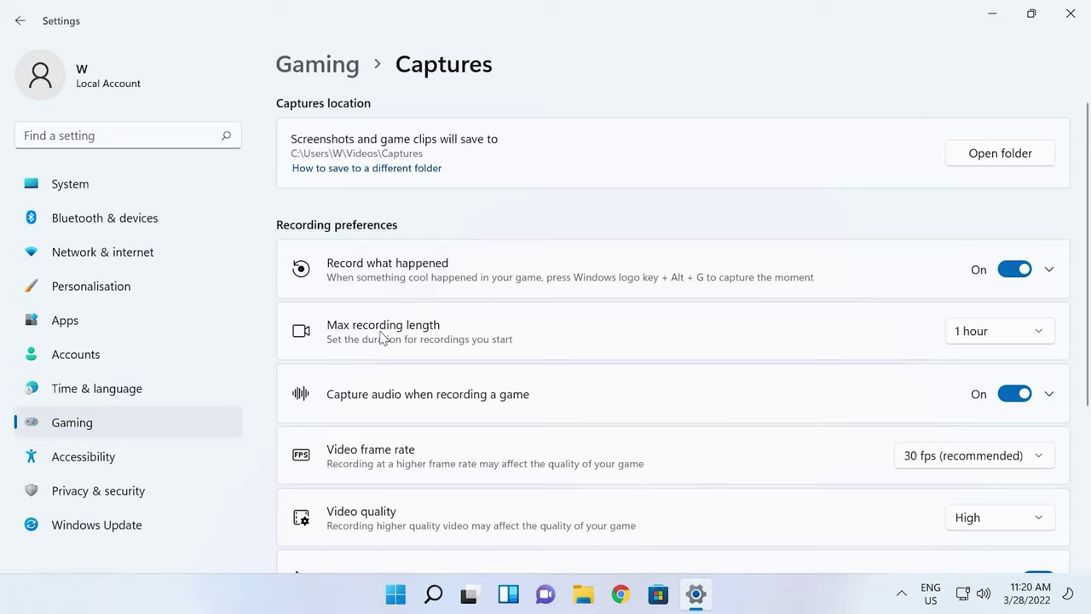
{"action": "left_click", "coordinate": [1001, 344]}
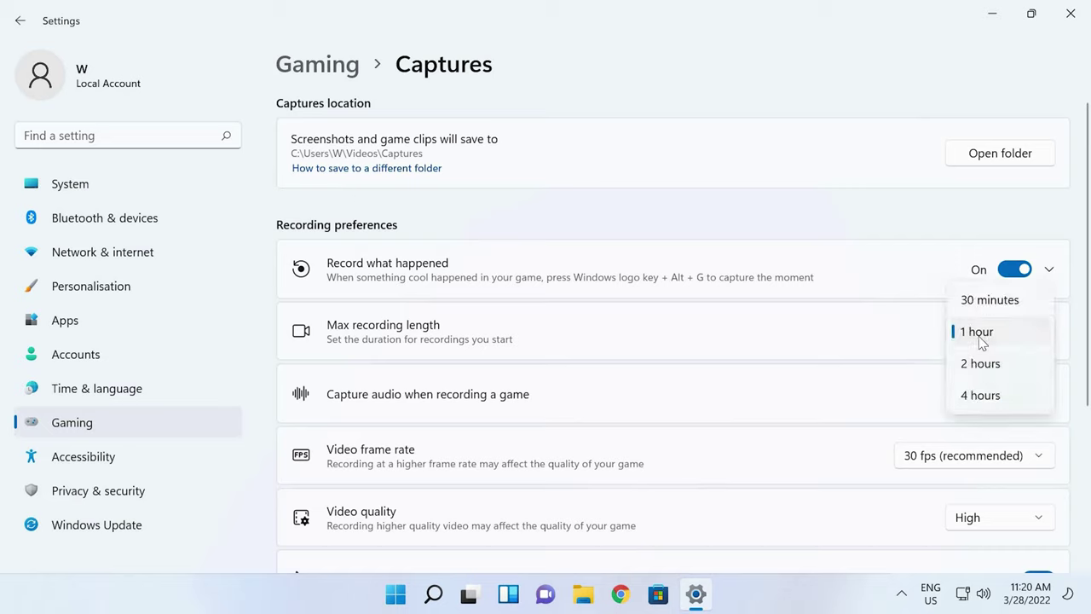
{"action": "left_click", "coordinate": [981, 341]}
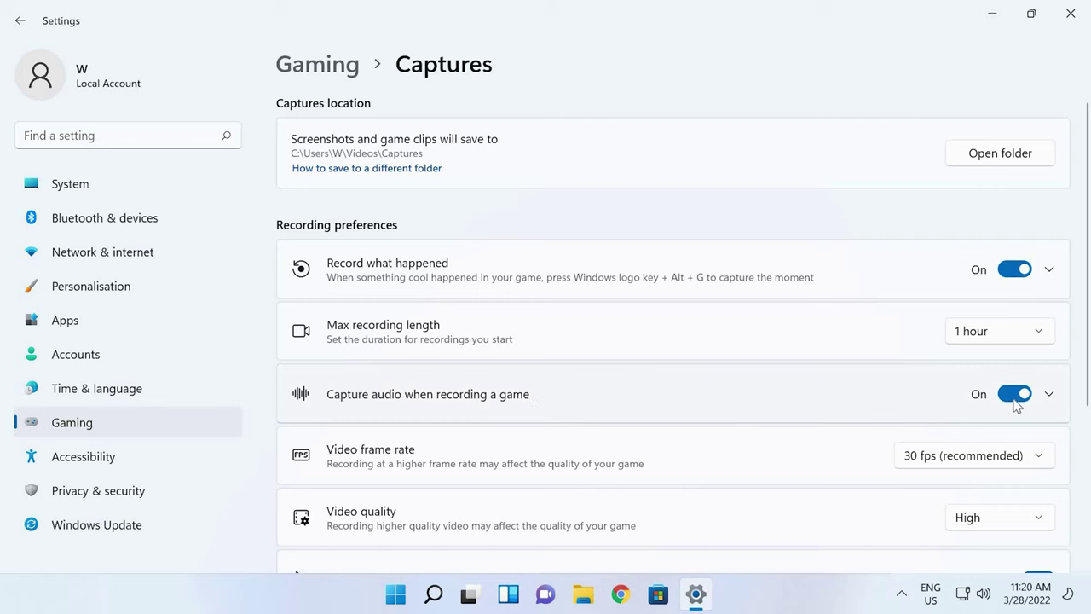
Leave audio capture for game recordings on and set the video frame rate to 30 fps (recommended)
{"action": "left_click", "coordinate": [1015, 399]}
{"action": "left_click", "coordinate": [1036, 400]}
{"action": "scroll", "coordinate": [626, 451], "scroll_direction": "down", "scroll_amount": 1}
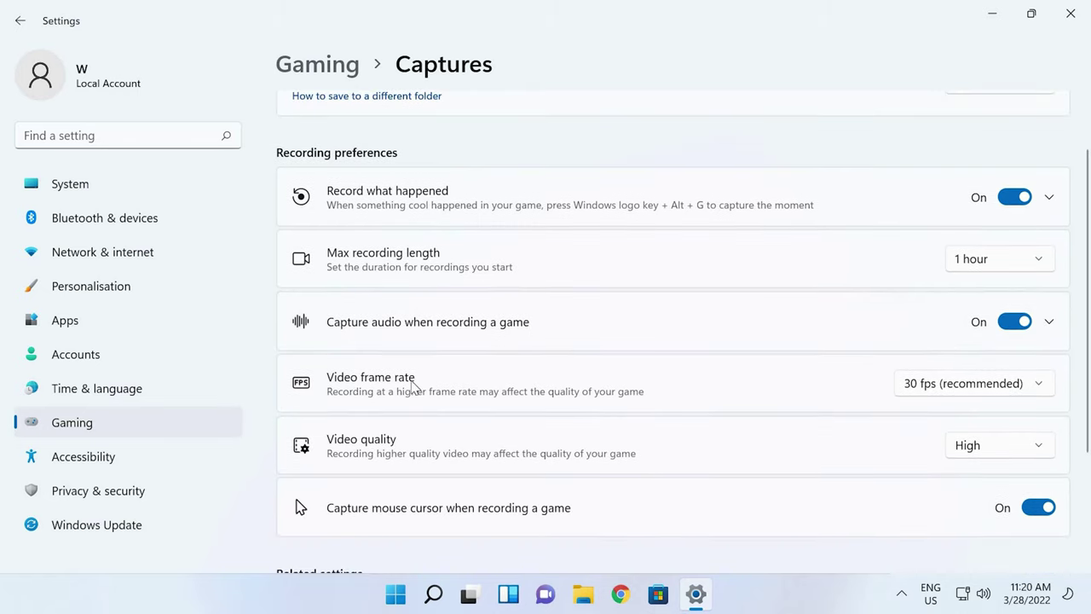
{"action": "left_click", "coordinate": [919, 391]}
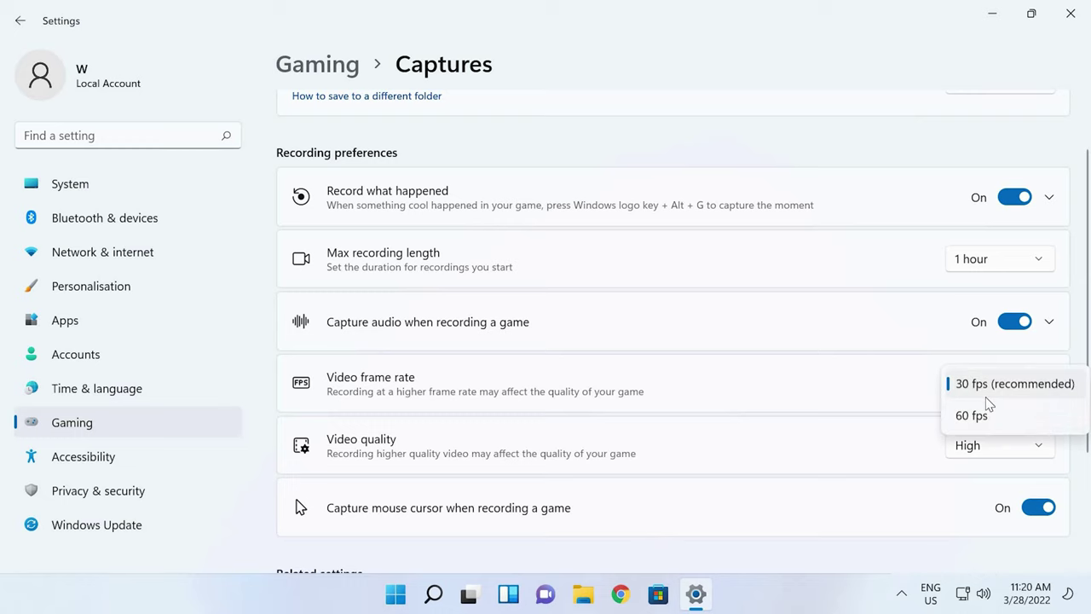
{"action": "left_click", "coordinate": [992, 387]}
Set the recording video quality to Standard and leave mouse cursor capture on
{"action": "scroll", "coordinate": [611, 434], "scroll_direction": "down", "scroll_amount": 1}
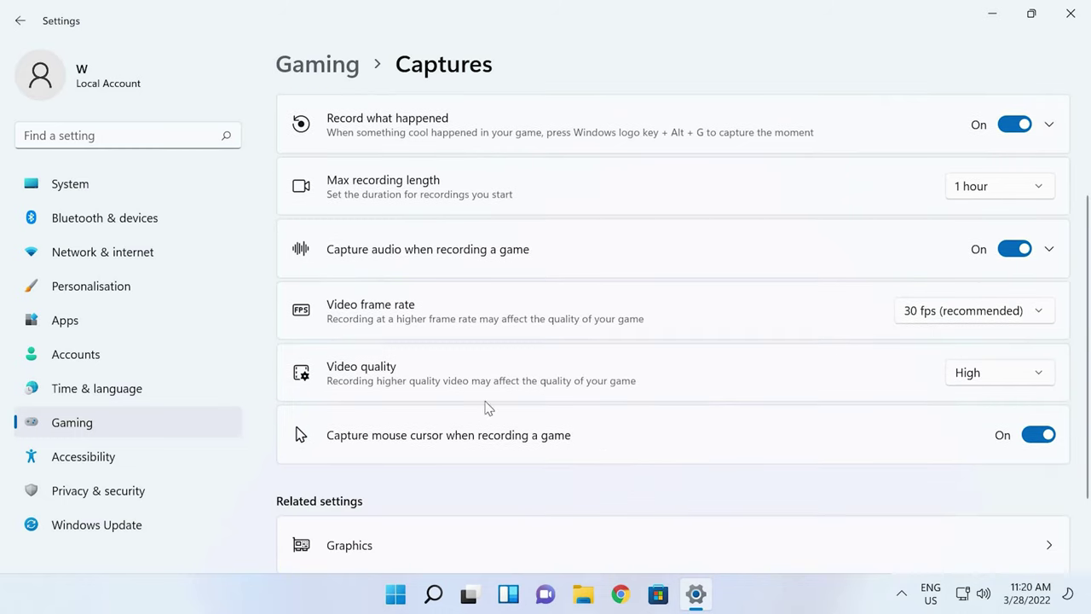
{"action": "left_click", "coordinate": [978, 380]}
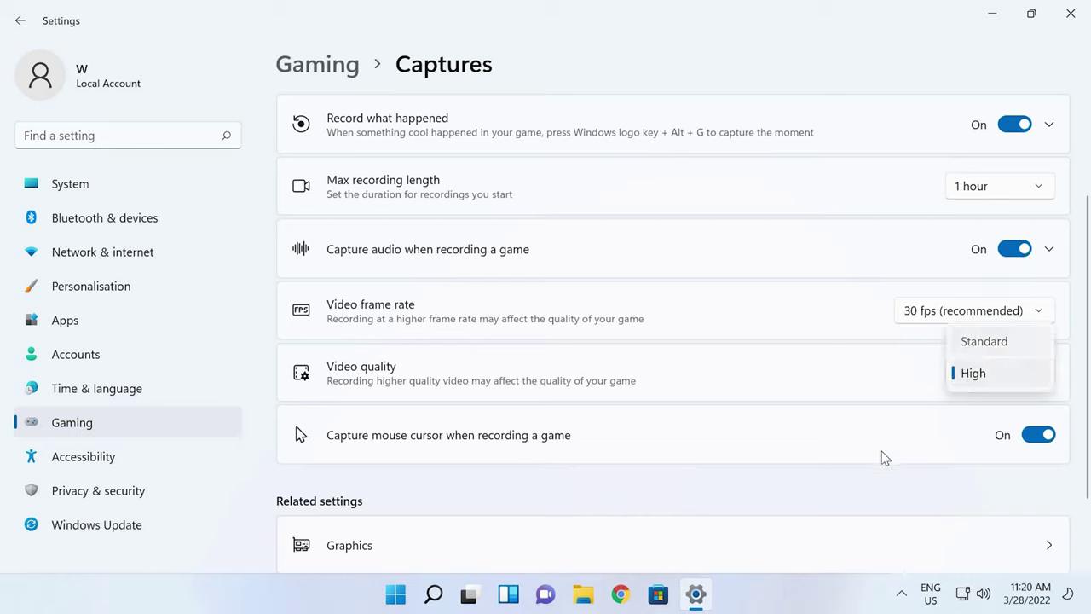
{"action": "left_click", "coordinate": [985, 351]}
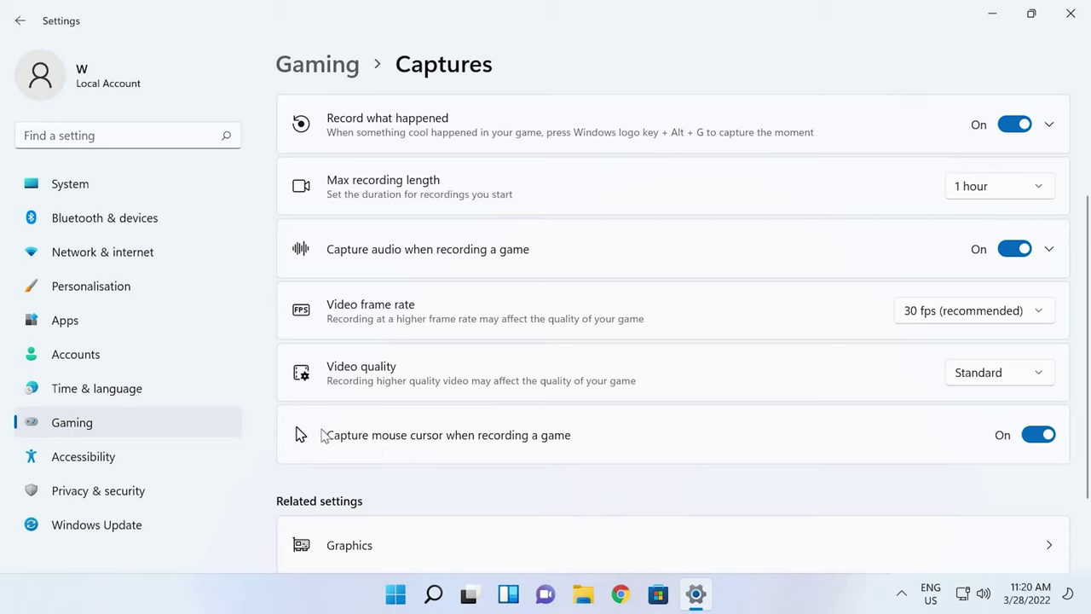
{"action": "left_click", "coordinate": [1045, 438]}
{"action": "left_click", "coordinate": [1042, 439]}
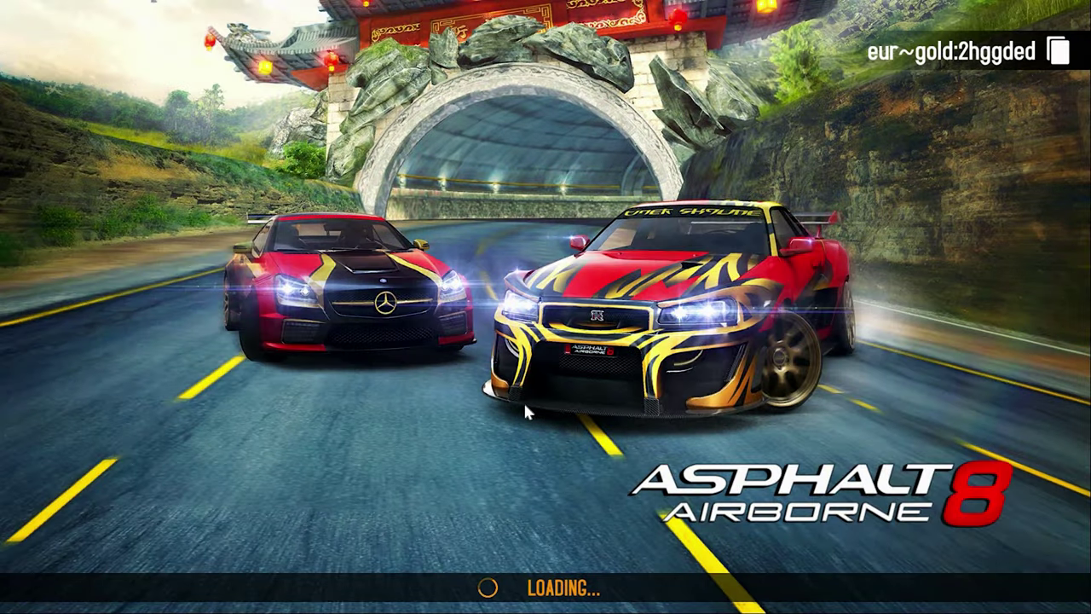
Open Xbox Game Bar over Asphalt 8, dismiss its welcome message, and close the Audio widget
{"action": "key", "text": "super+g"}
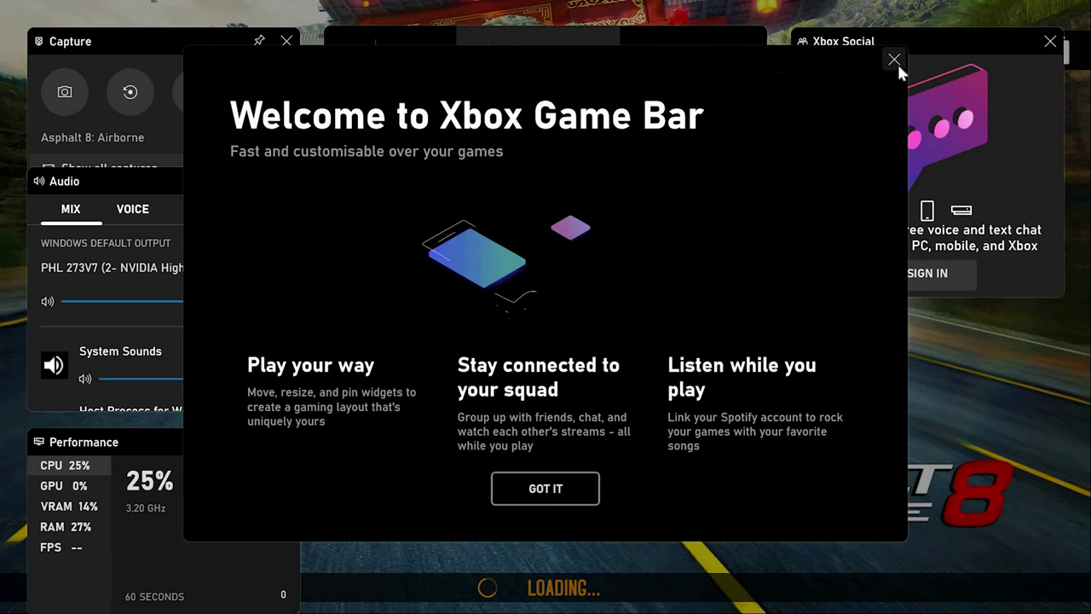
{"action": "left_click", "coordinate": [894, 60]}
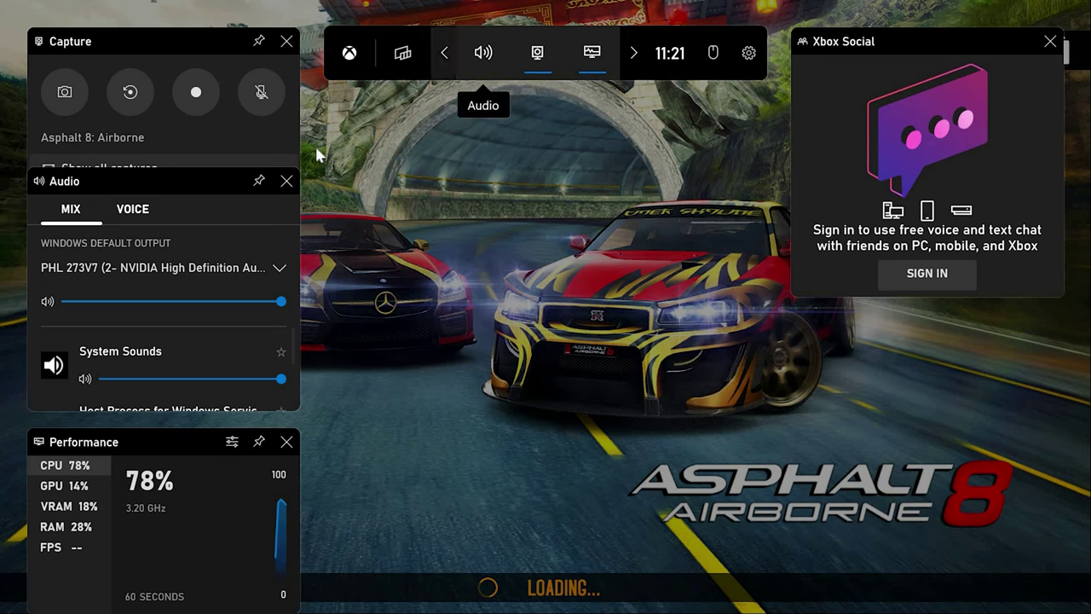
{"action": "left_click", "coordinate": [286, 181]}
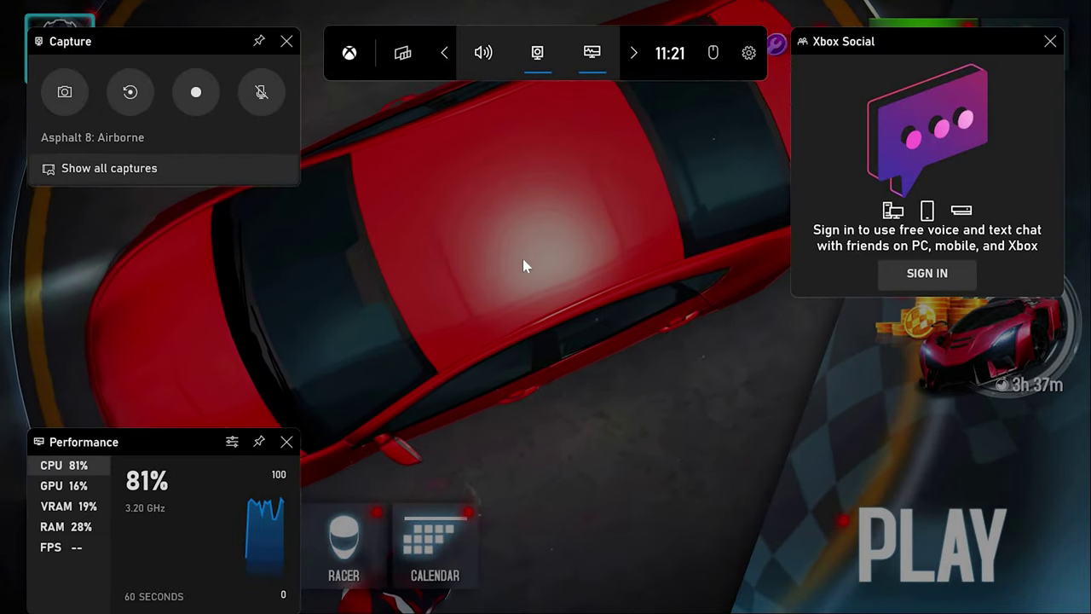
Record a short clip of the Asphalt 8 main screen, returning to the game before stopping the recording
{"action": "key", "text": "super+alt+r"}
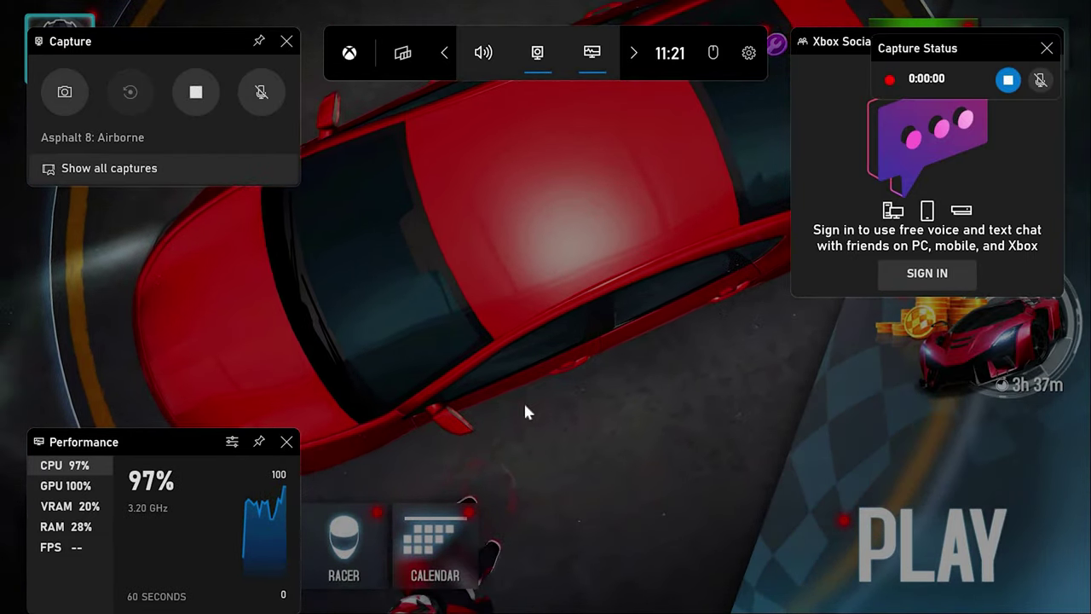
{"action": "left_click", "coordinate": [523, 401]}
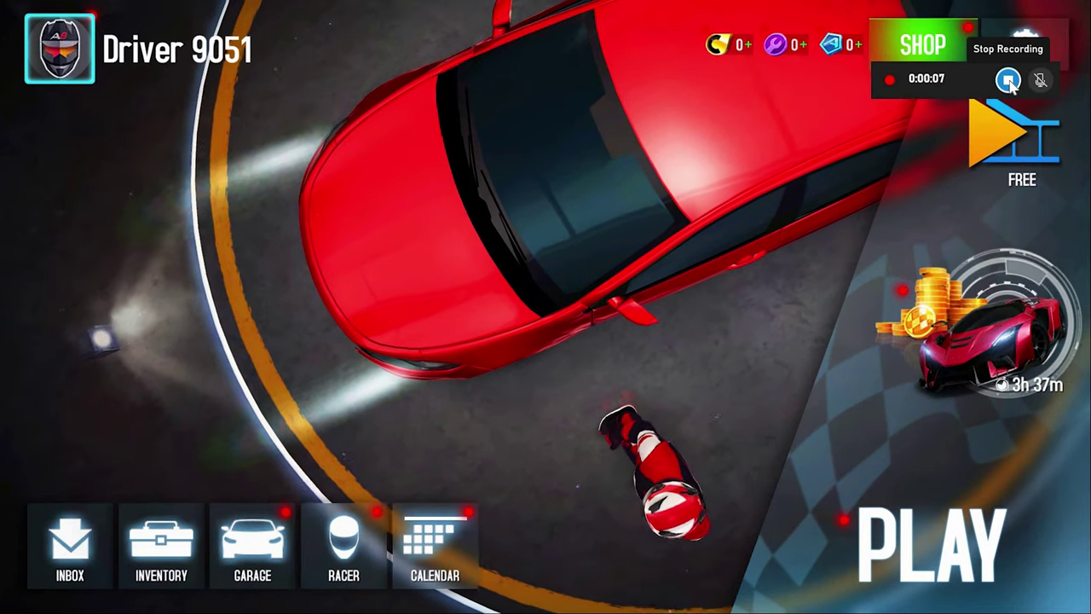
{"action": "key", "text": "super+alt+r"}
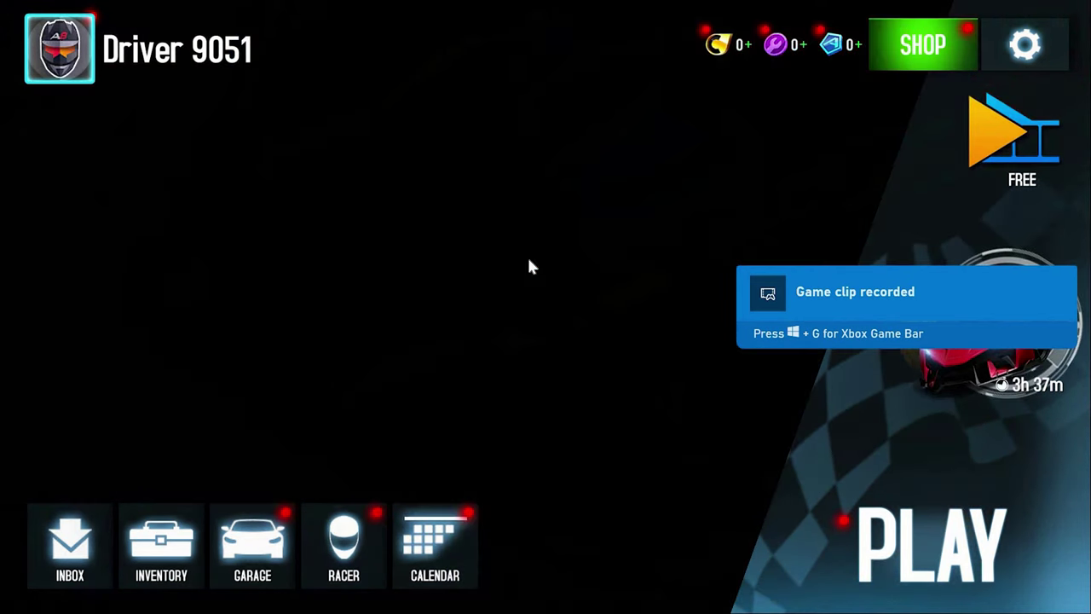
Open the Game Bar gallery of all captures and rewind the Asphalt 8 clip preview to the start
{"action": "key", "text": "super+g"}
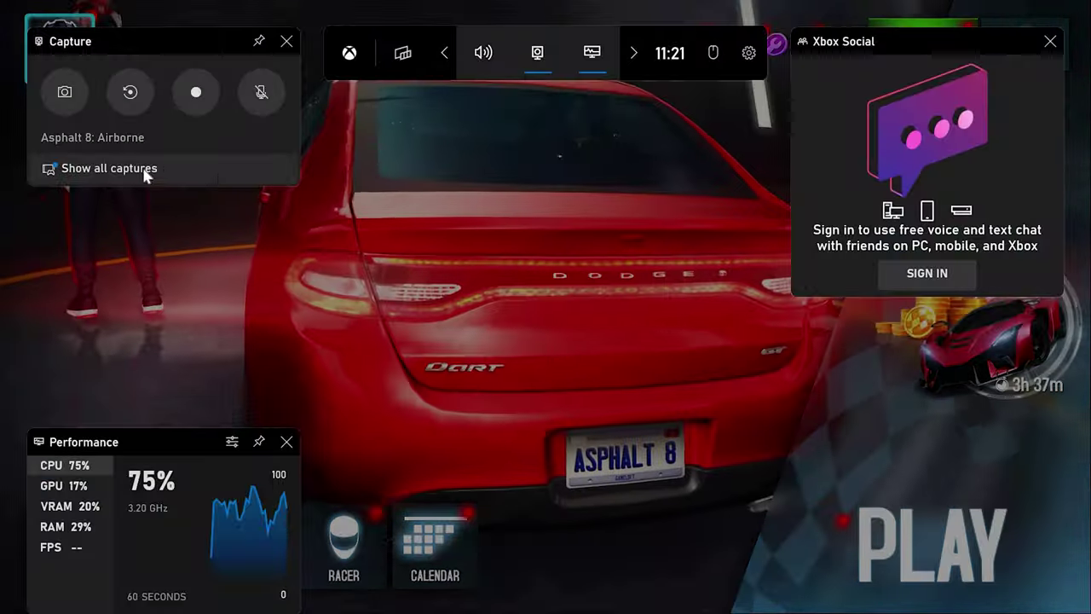
{"action": "left_click", "coordinate": [92, 171]}
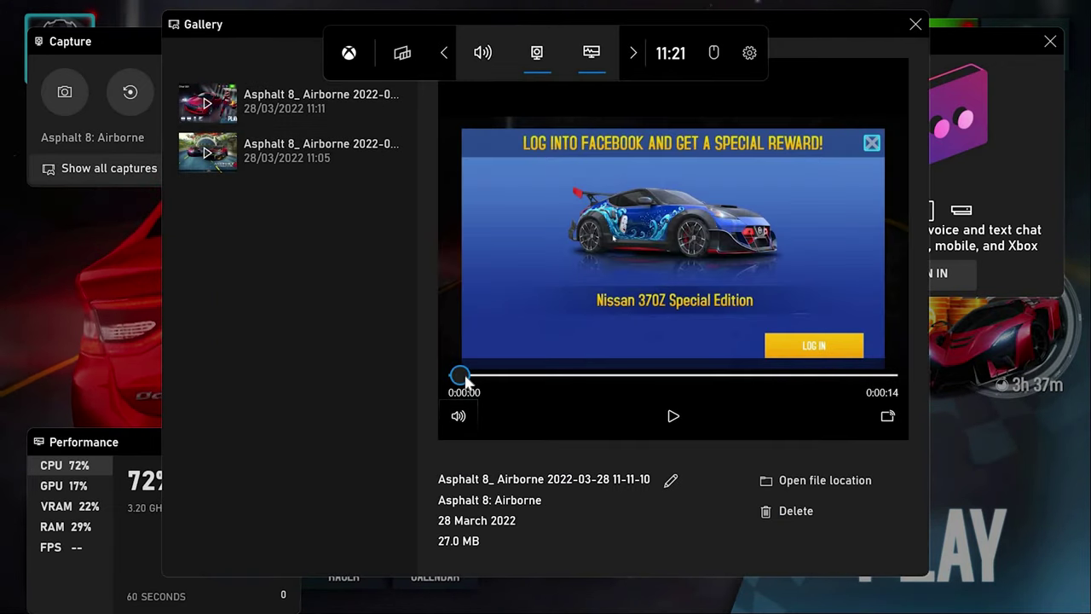
{"action": "left_click_drag", "start_coordinate": [528, 379], "coordinate": [465, 376]}
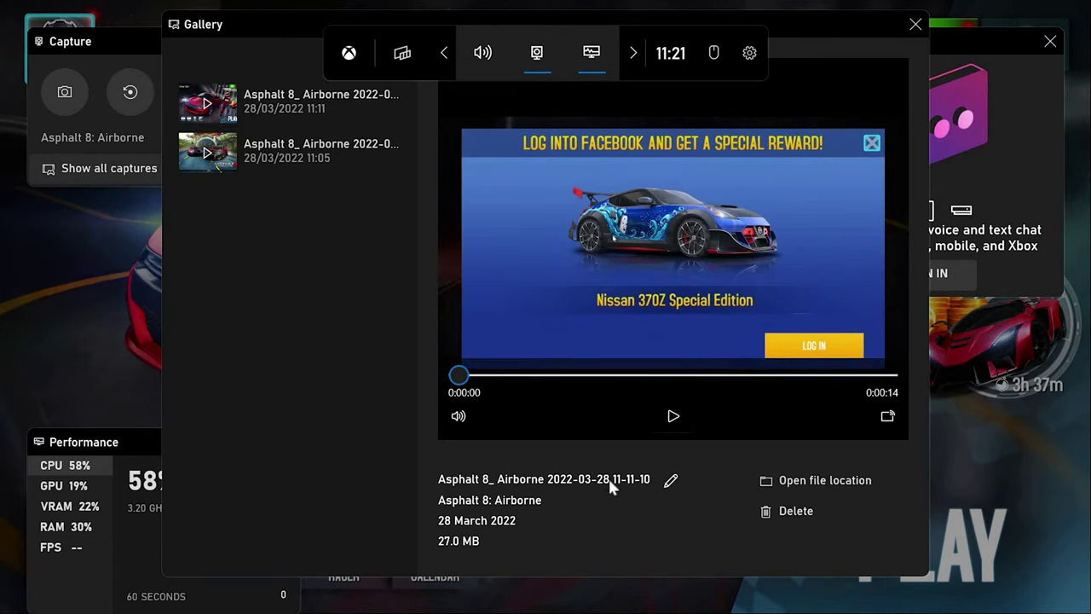
Rename the selected Asphalt 8 clip in the gallery to "sdasd"
{"action": "left_click", "coordinate": [672, 482]}
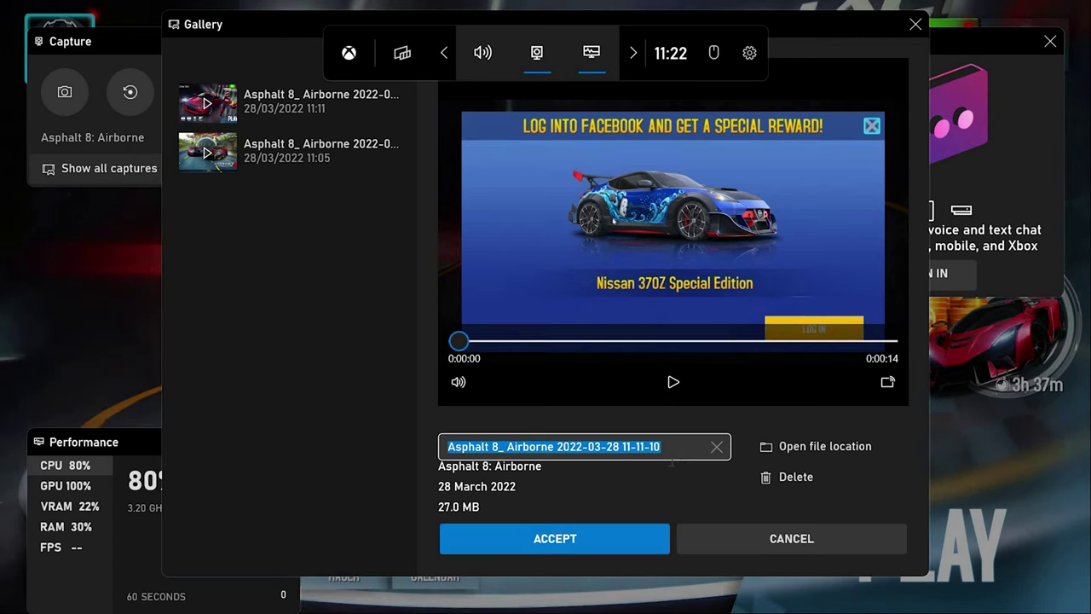
{"action": "type", "text": "sdasd"}
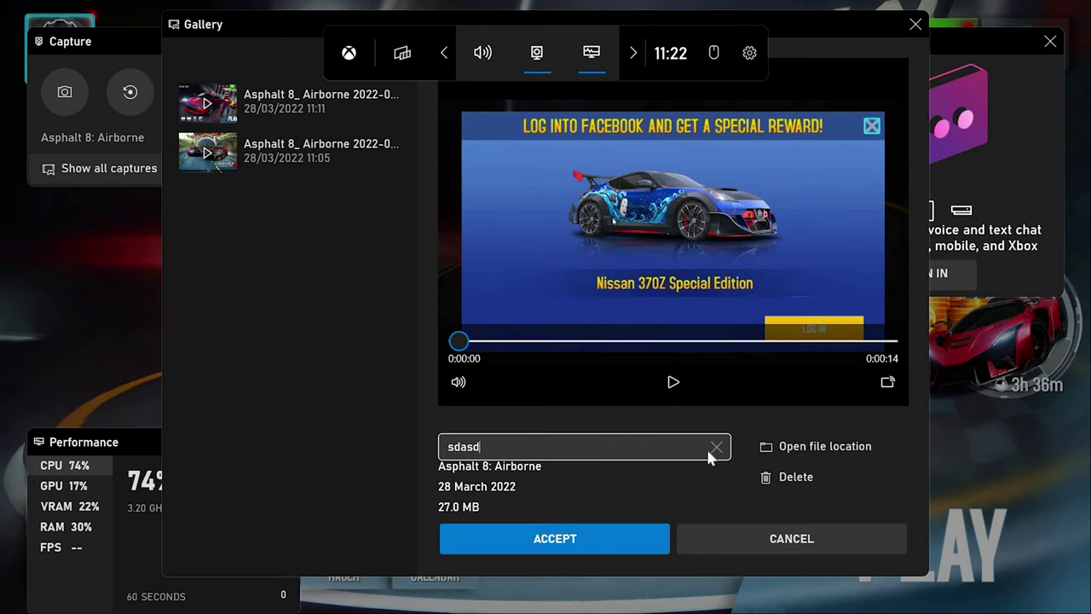
{"action": "left_click", "coordinate": [600, 539]}
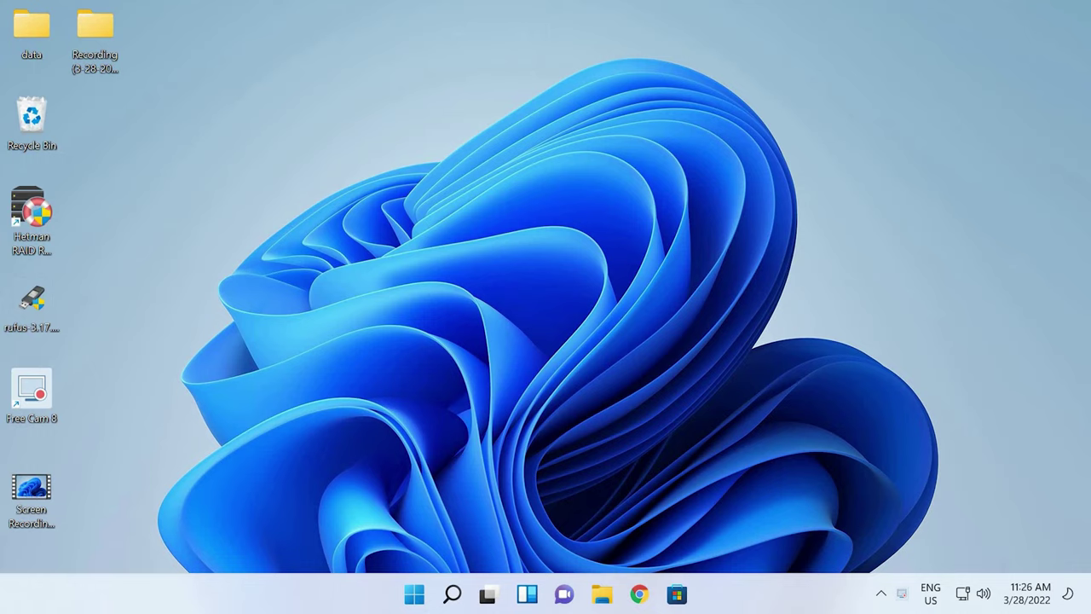
Open Apps & features in Settings and search the installed apps for "XBOX"
{"action": "left_click", "coordinate": [415, 595]}
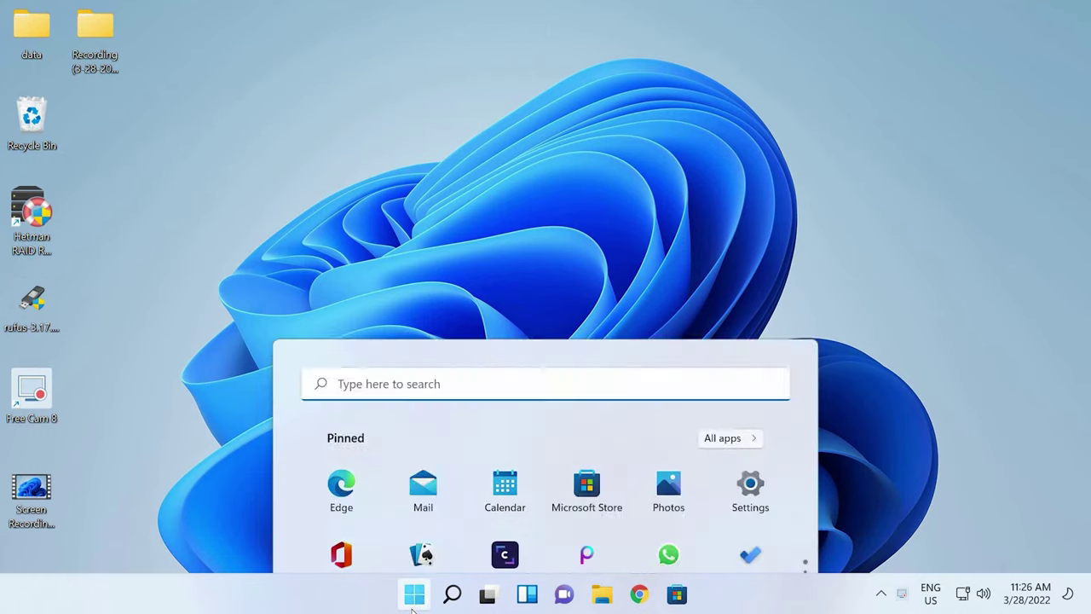
{"action": "left_click", "coordinate": [752, 204]}
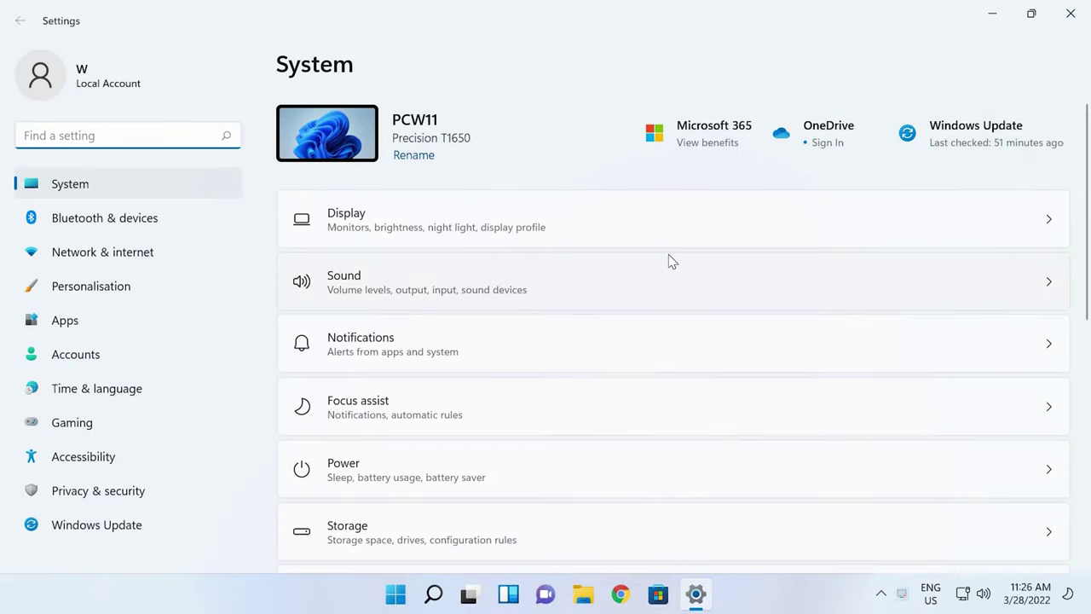
{"action": "left_click", "coordinate": [152, 334]}
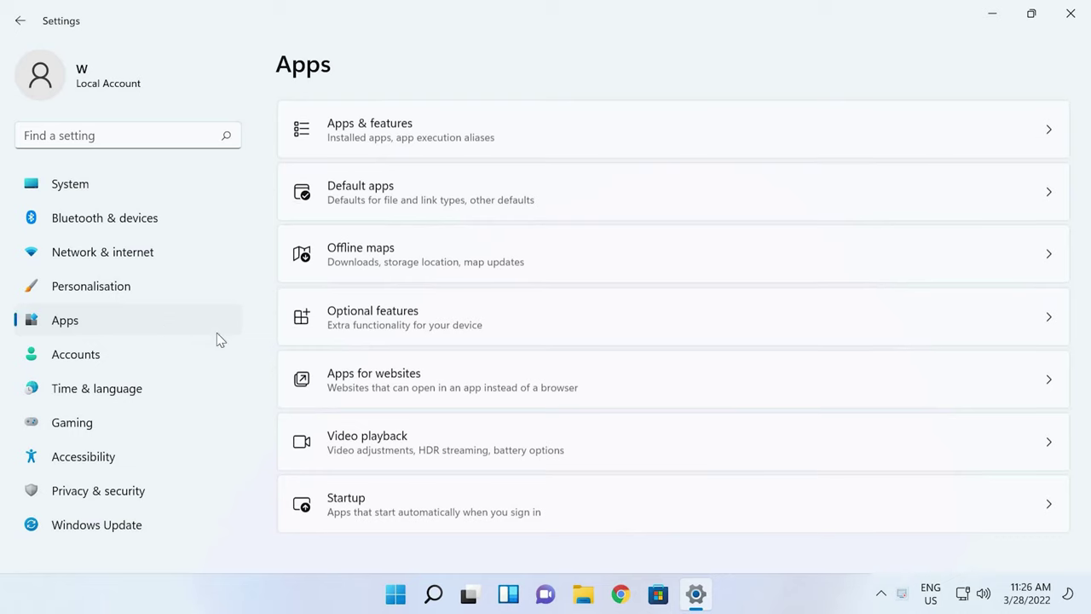
{"action": "left_click", "coordinate": [376, 137]}
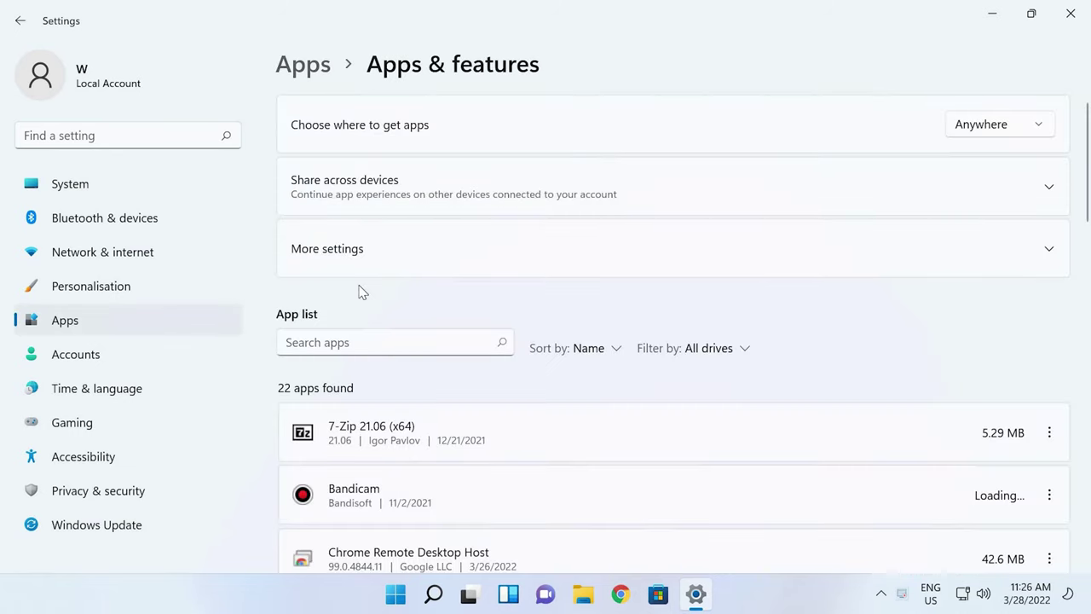
{"action": "left_click", "coordinate": [324, 342]}
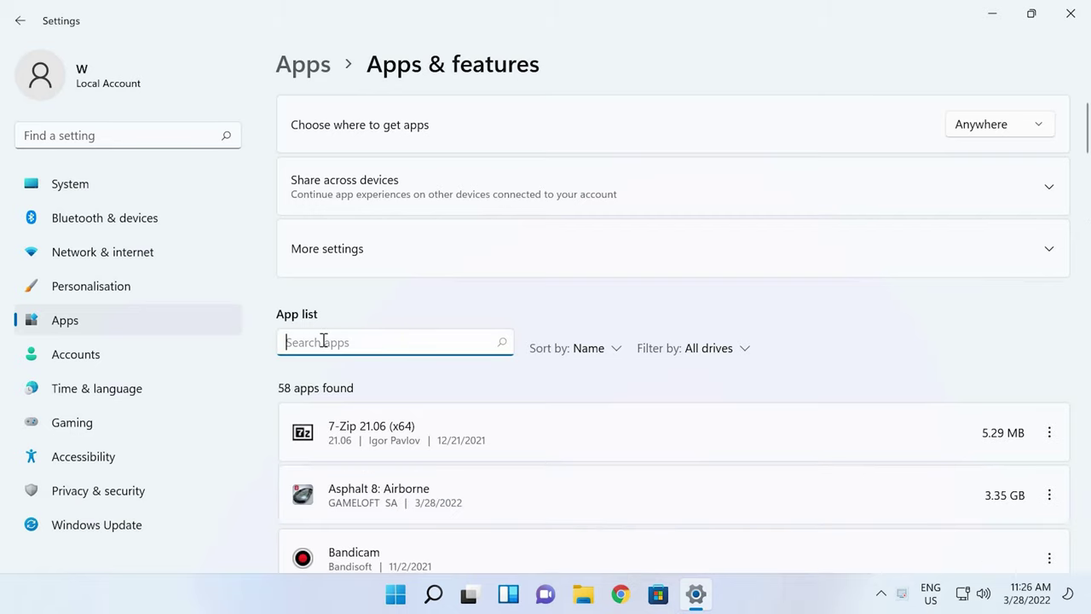
{"action": "type", "text": "xBOX"}
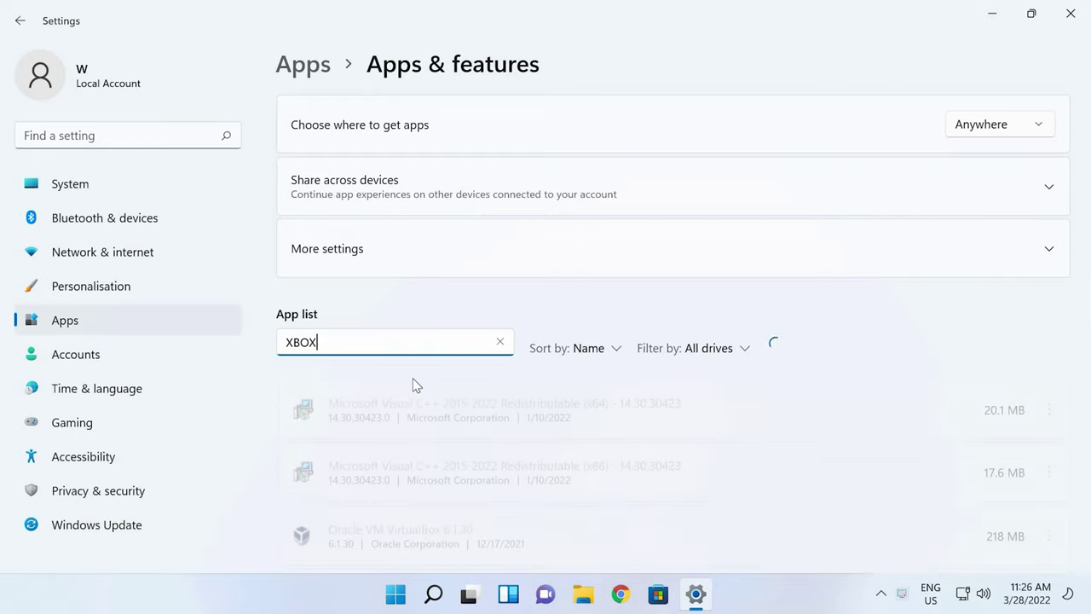
Open the advanced options of Xbox Game Bar and repair the app
{"action": "left_click", "coordinate": [1050, 497]}
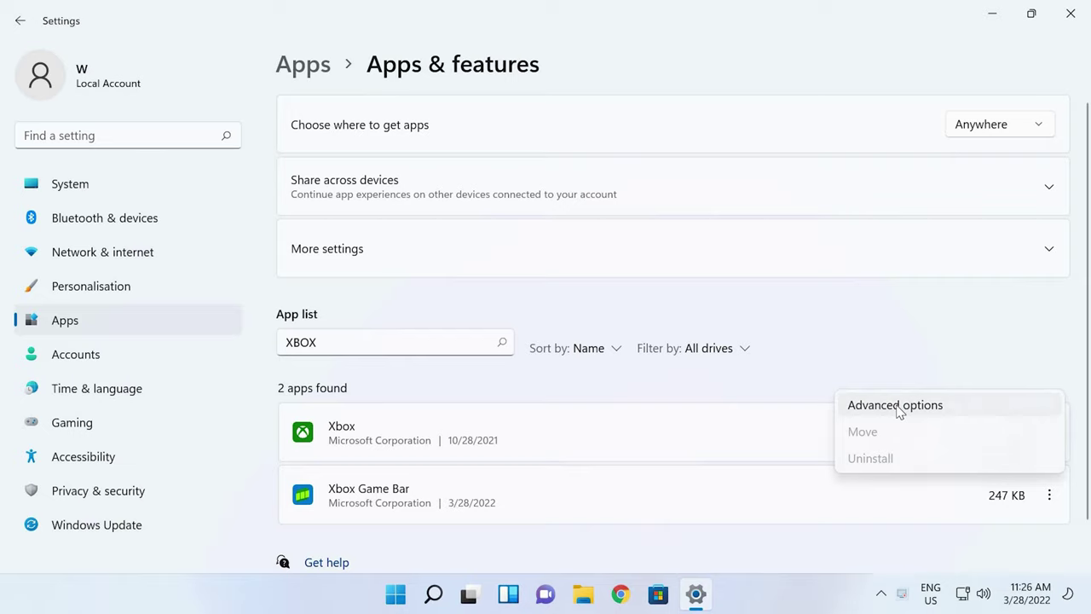
{"action": "left_click", "coordinate": [879, 412]}
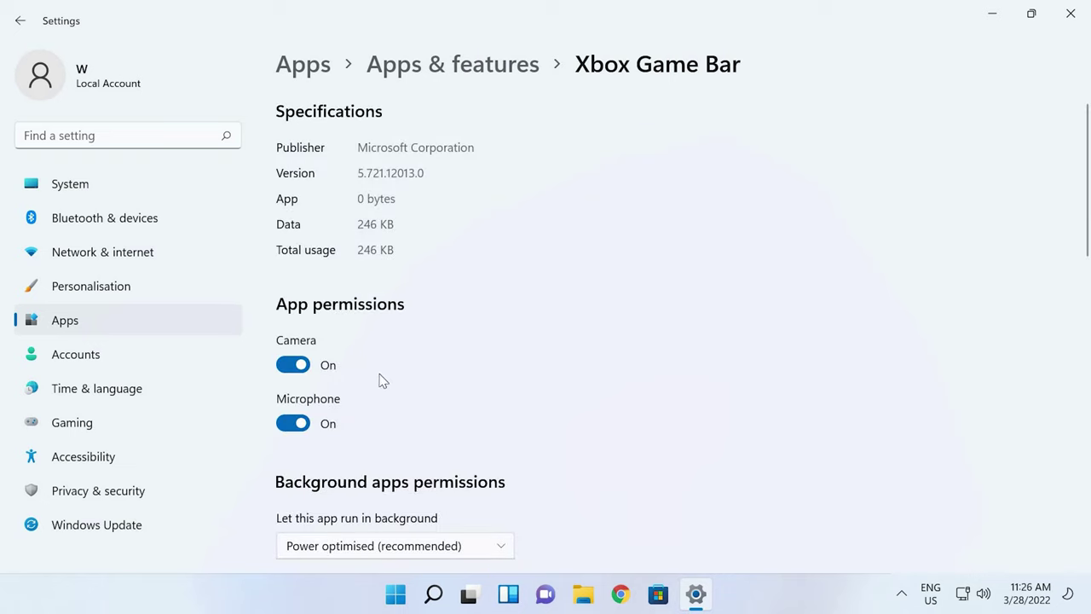
{"action": "scroll", "coordinate": [395, 371], "scroll_direction": "down", "scroll_amount": 5}
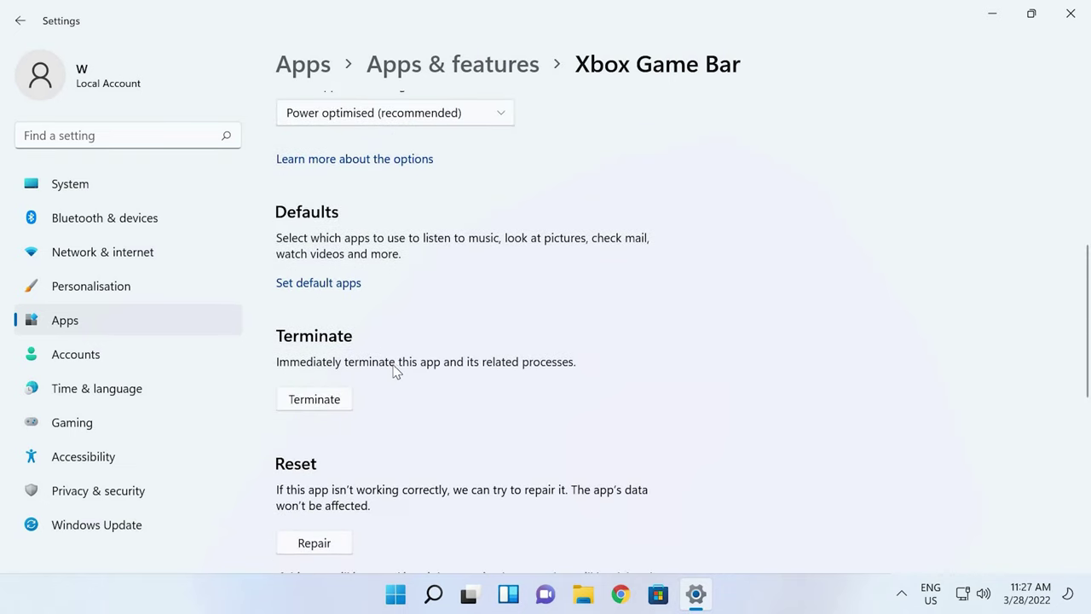
{"action": "scroll", "coordinate": [395, 371], "scroll_direction": "down", "scroll_amount": 2}
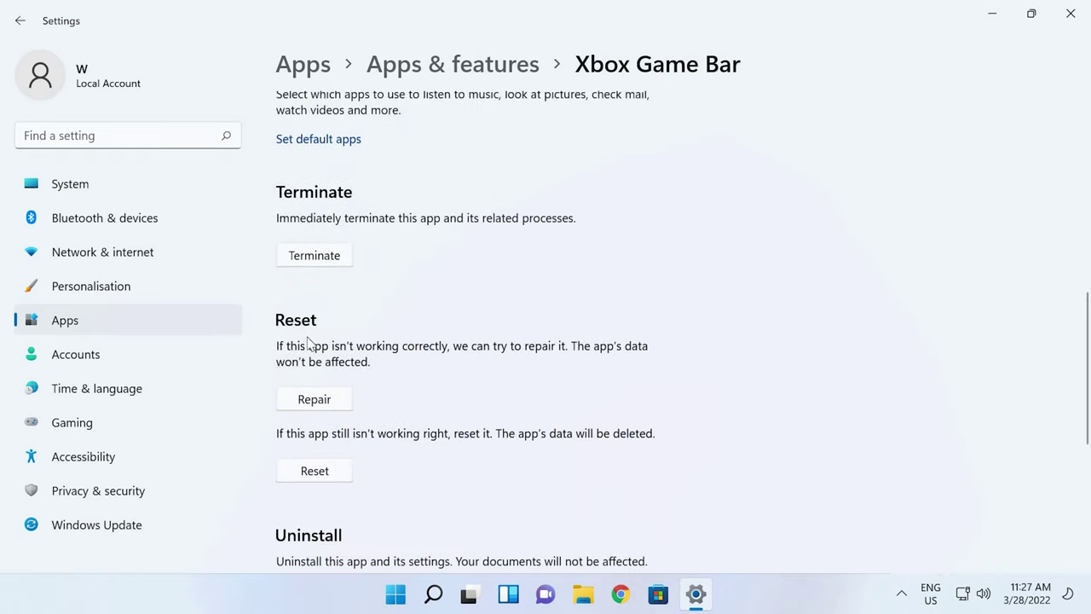
{"action": "left_click", "coordinate": [323, 407]}
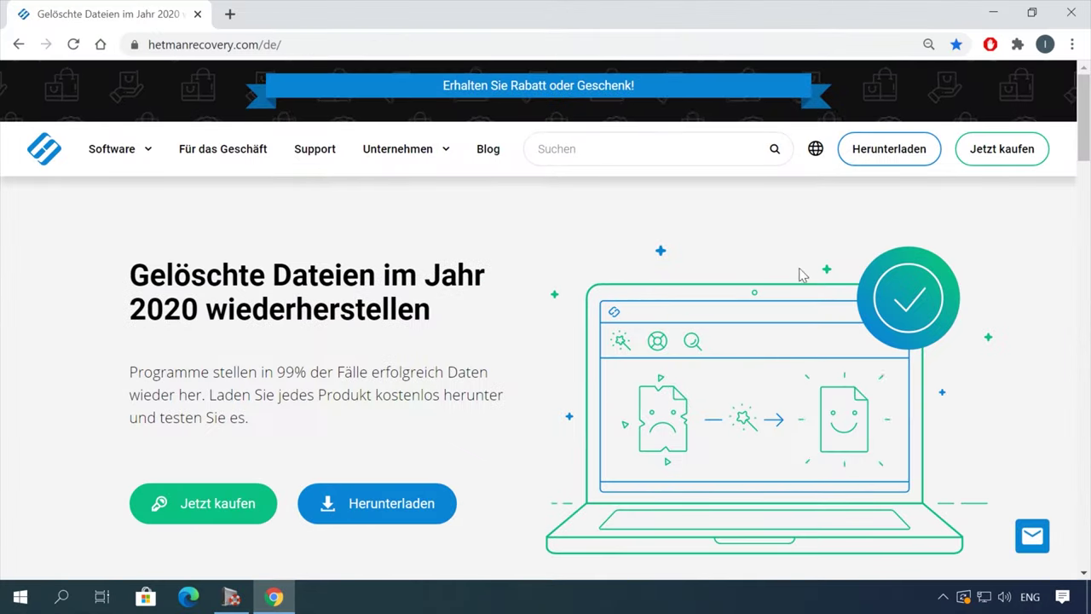
{"action": "scroll", "coordinate": [784, 279], "scroll_direction": "down", "scroll_amount": 5}
{"action": "scroll", "coordinate": [785, 279], "scroll_direction": "down", "scroll_amount": 12}
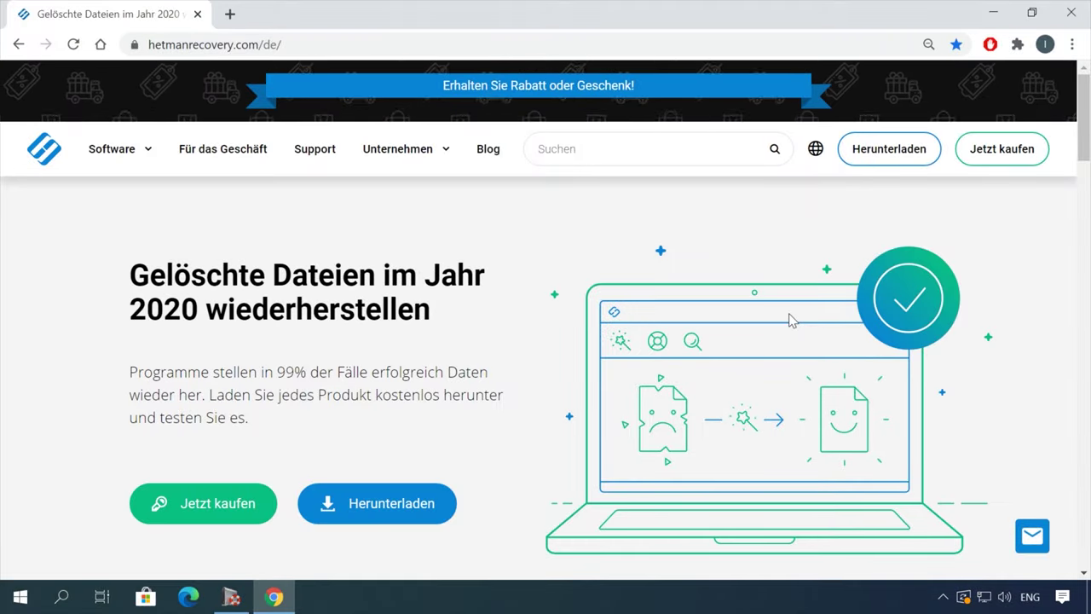
Download the installer version of Hetman Partition Recovery 3.1 from the Hetman website's product downloads
{"action": "mouse_move", "coordinate": [145, 154]}
{"action": "left_click", "coordinate": [346, 463]}
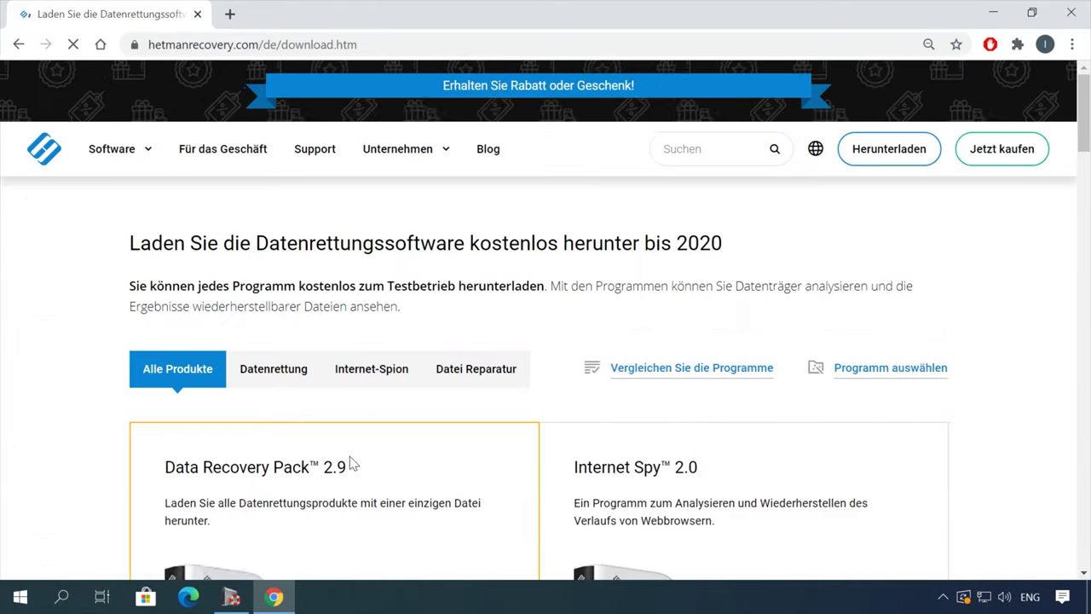
{"action": "scroll", "coordinate": [397, 455], "scroll_direction": "down", "scroll_amount": 9}
{"action": "left_click", "coordinate": [239, 474]}
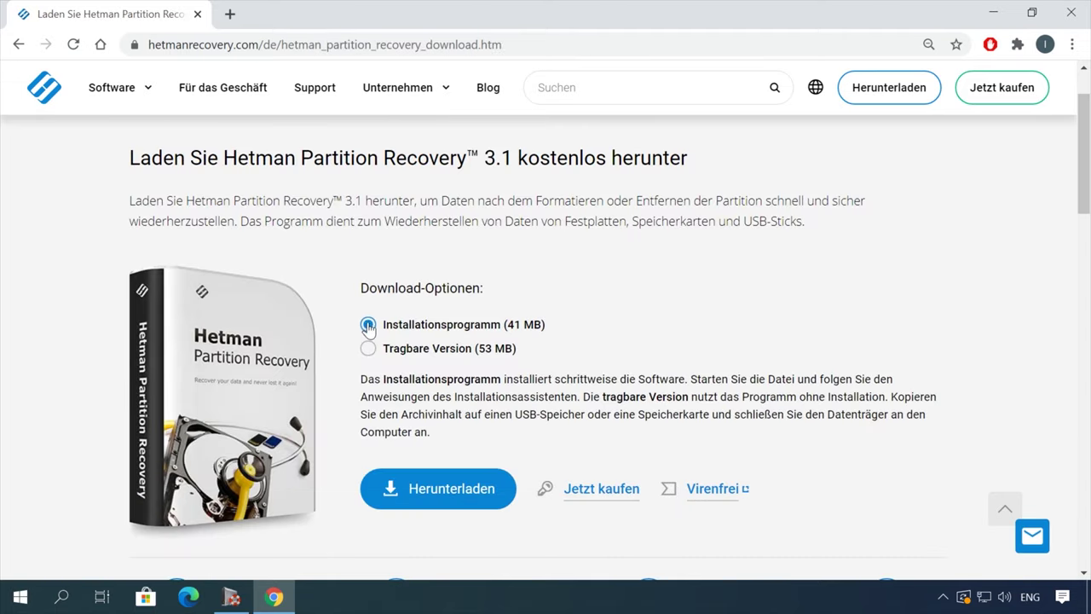
{"action": "left_click", "coordinate": [433, 487]}
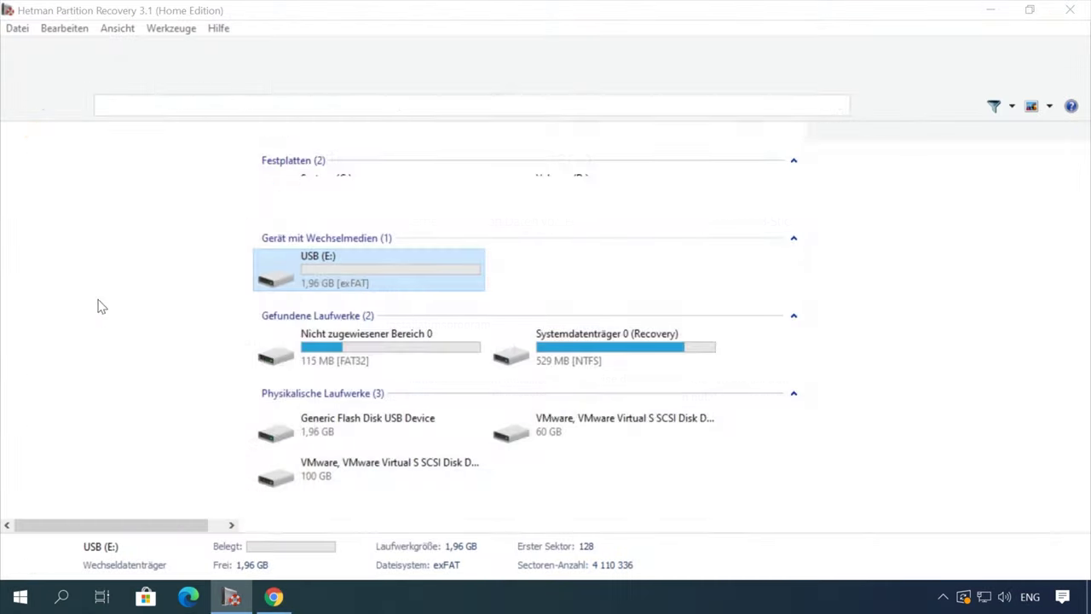
Scan the USB (E:) drive for deleted files in Hetman Partition Recovery
{"action": "double_click", "coordinate": [96, 300]}
{"action": "left_click", "coordinate": [679, 491]}
{"action": "left_click", "coordinate": [701, 491]}
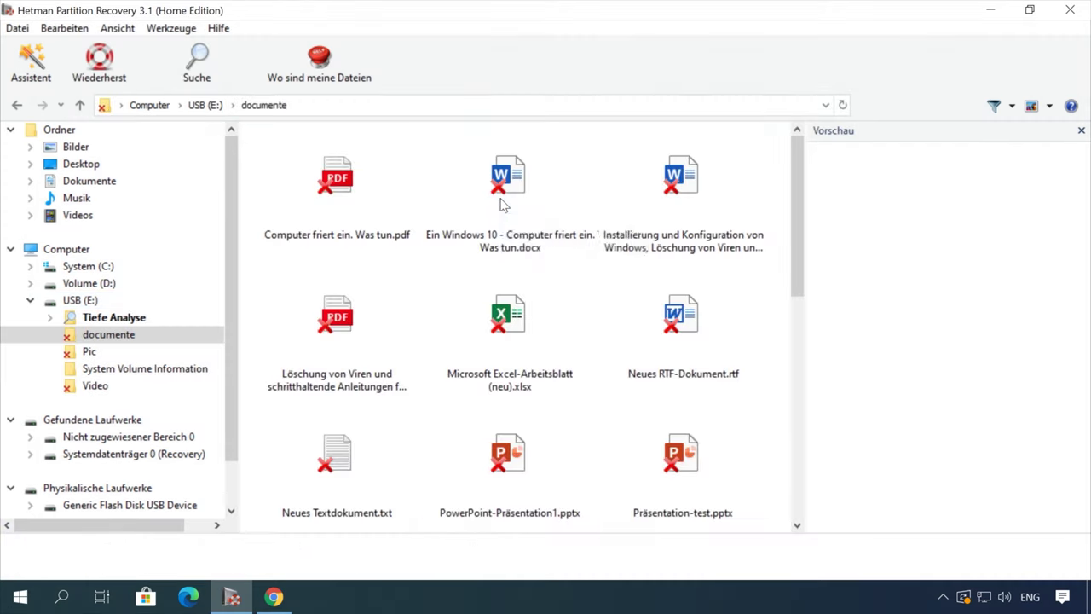
Preview the contents of several deleted documents in the documente folder of the USB (E:) drive
{"action": "left_click", "coordinate": [503, 205]}
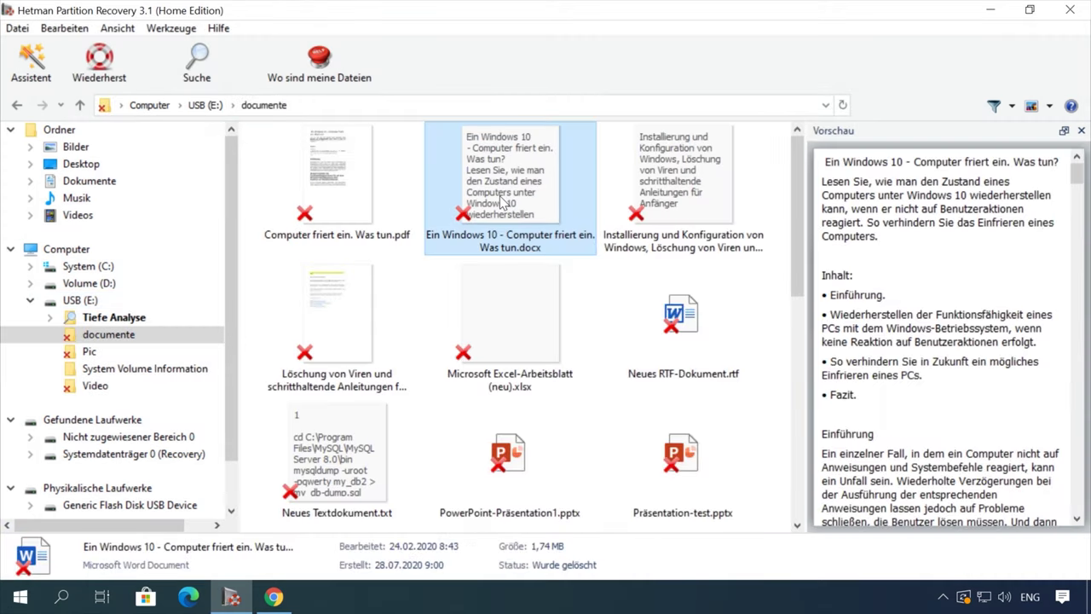
{"action": "left_click", "coordinate": [339, 181]}
{"action": "left_click", "coordinate": [648, 198]}
{"action": "scroll", "coordinate": [944, 309], "scroll_direction": "down", "scroll_amount": 5}
{"action": "scroll", "coordinate": [945, 309], "scroll_direction": "up", "scroll_amount": 4}
{"action": "left_click", "coordinate": [346, 202]}
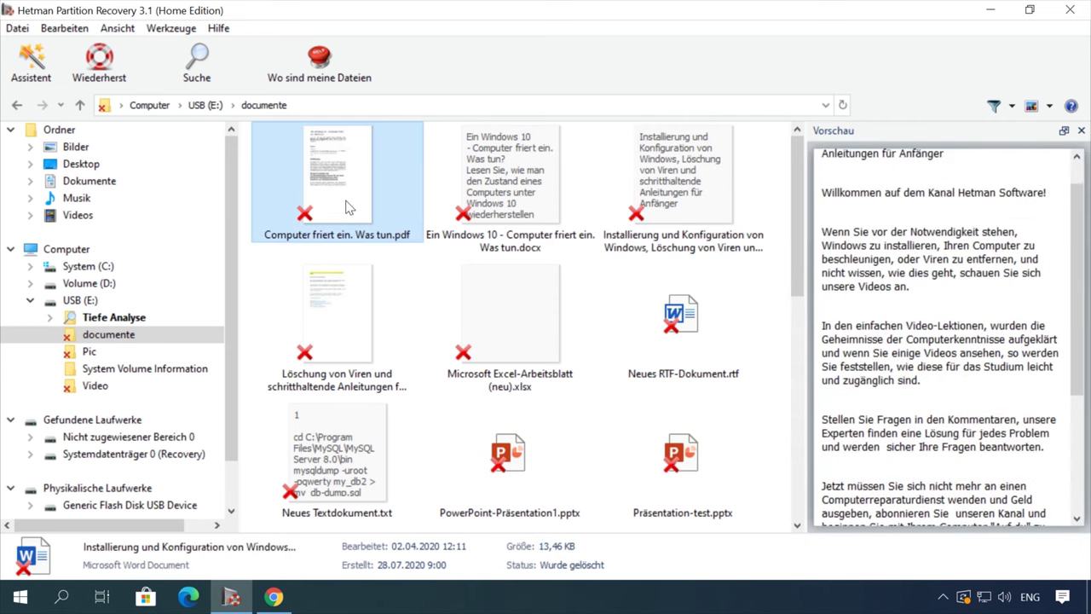
{"action": "scroll", "coordinate": [510, 324], "scroll_direction": "down", "scroll_amount": 10}
{"action": "left_click", "coordinate": [510, 298]}
{"action": "scroll", "coordinate": [994, 348], "scroll_direction": "down", "scroll_amount": 15}
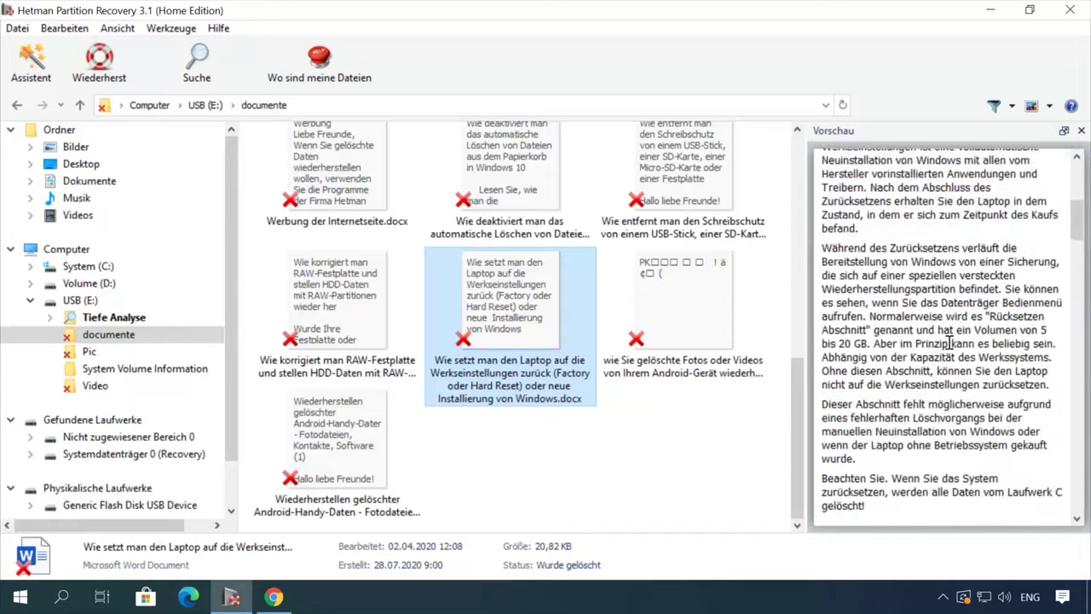
Recover the selected Word document about resetting a laptop to factory settings to C:\Users\user\OneDrive\Desktop on the hard disk
{"action": "right_click", "coordinate": [505, 305]}
{"action": "left_click", "coordinate": [599, 322]}
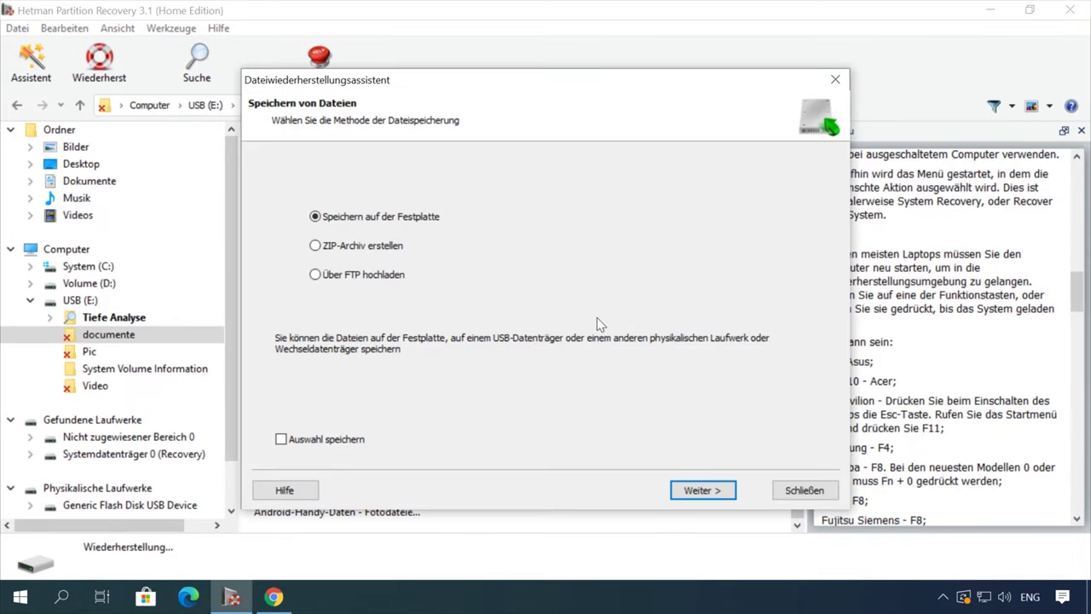
{"action": "left_click", "coordinate": [701, 492]}
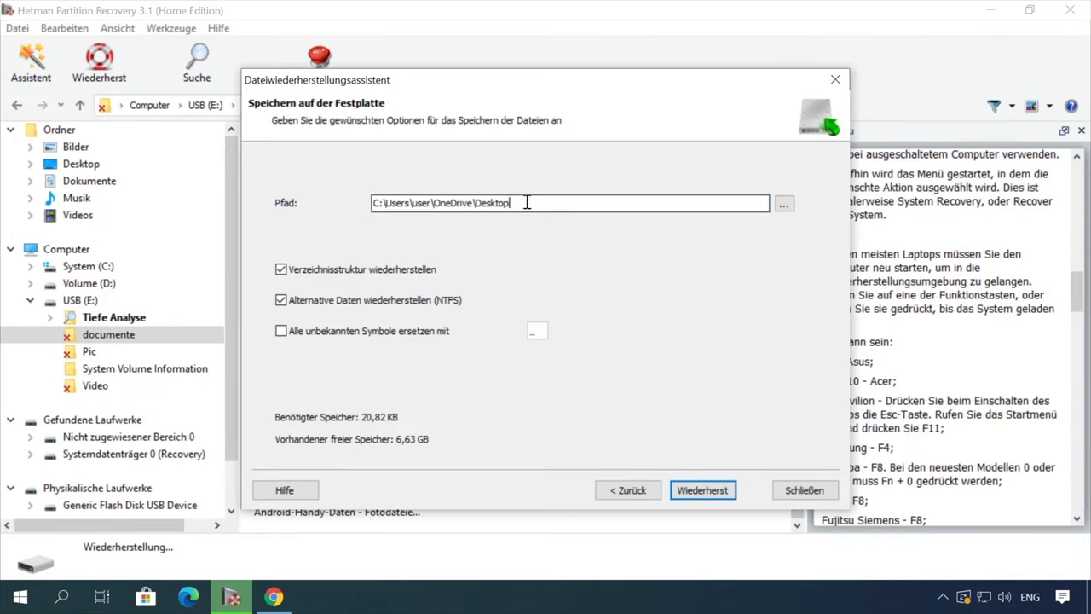
{"action": "left_click", "coordinate": [702, 491]}
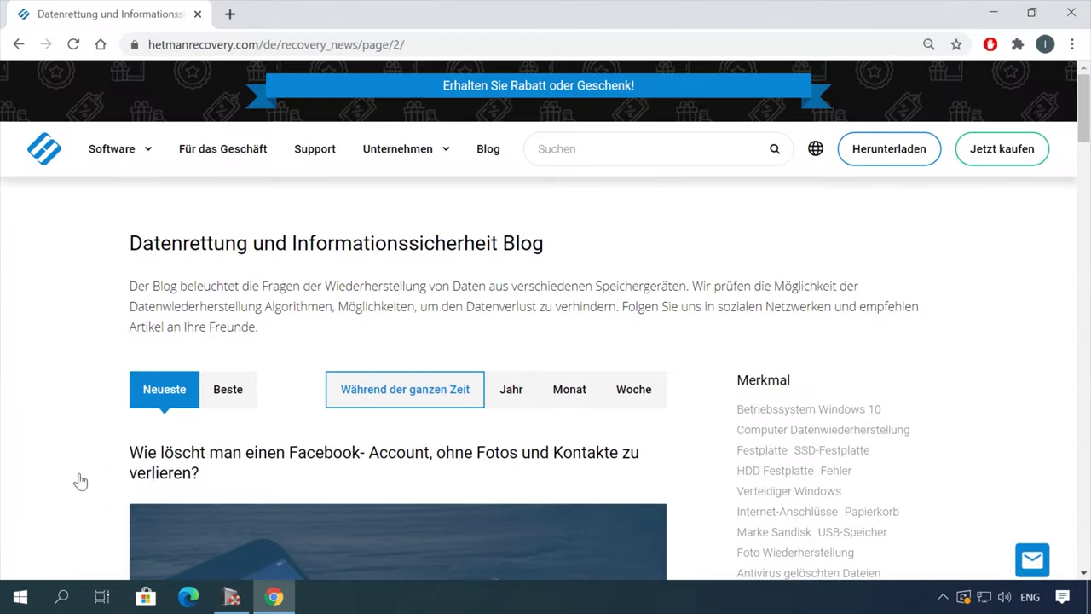
Browse the Hetman blog in Chrome and read the article on recovering files after formatting or deletion
{"action": "scroll", "coordinate": [80, 482], "scroll_direction": "down", "scroll_amount": 20}
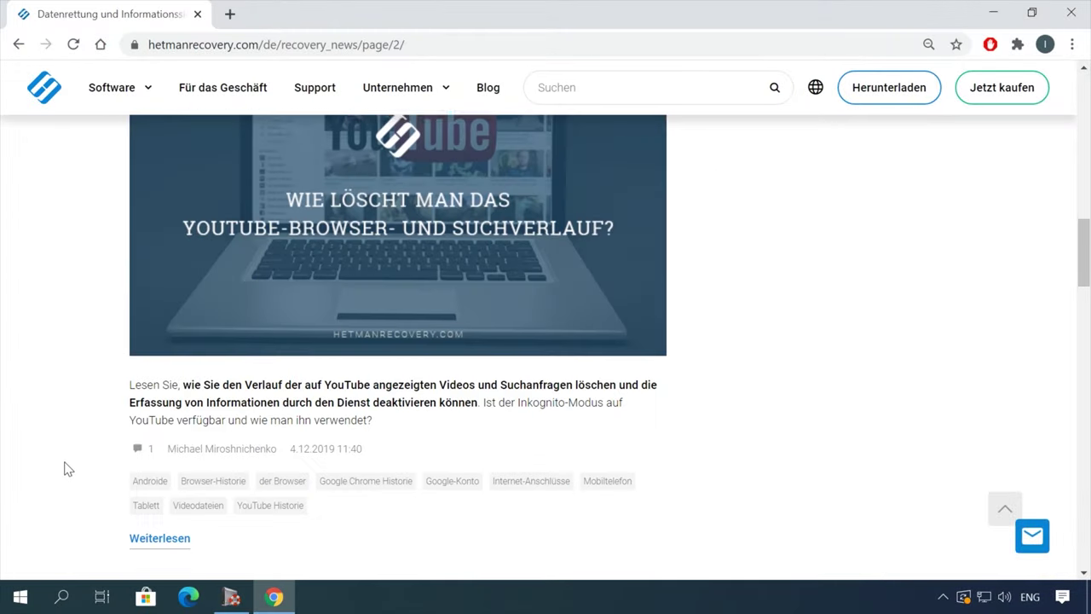
{"action": "scroll", "coordinate": [68, 464], "scroll_direction": "down", "scroll_amount": 2}
{"action": "scroll", "coordinate": [67, 461], "scroll_direction": "up", "scroll_amount": 1}
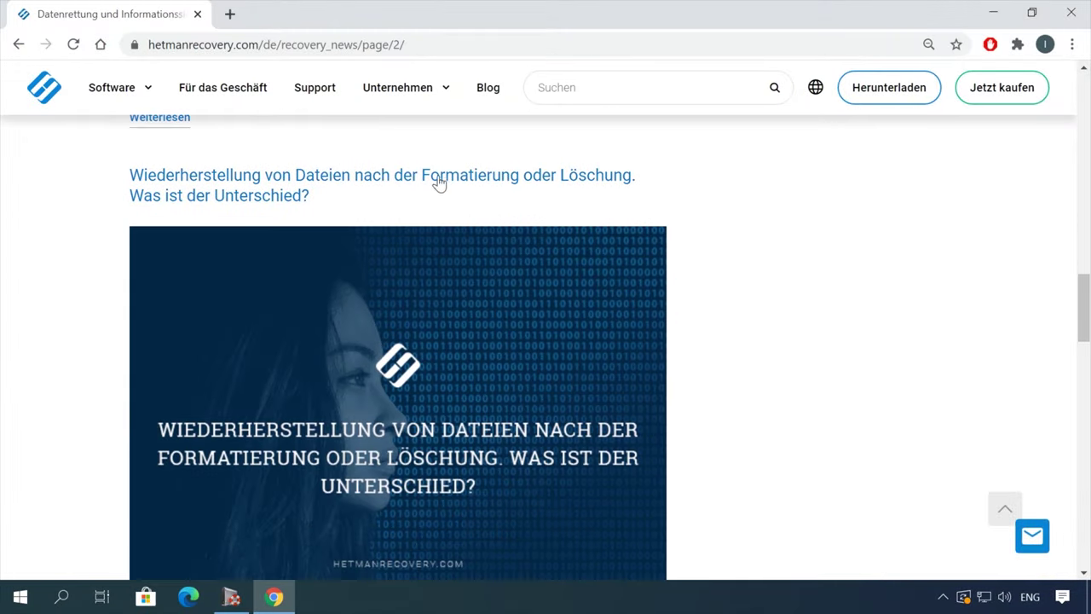
{"action": "left_click", "coordinate": [439, 182]}
{"action": "scroll", "coordinate": [657, 348], "scroll_direction": "down", "scroll_amount": 10}
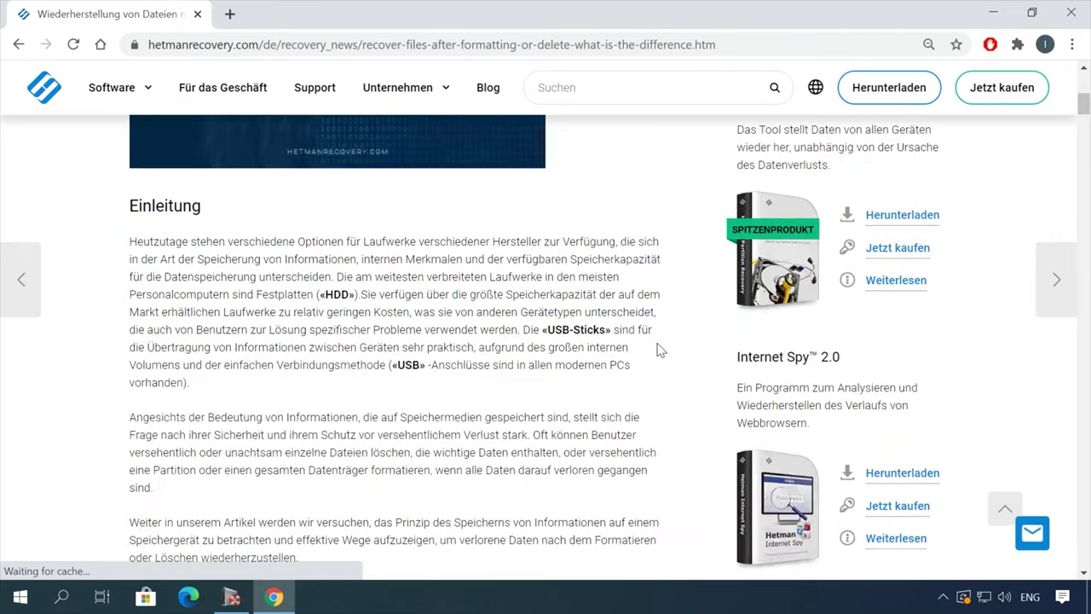
{"action": "scroll", "coordinate": [661, 348], "scroll_direction": "down", "scroll_amount": 14}
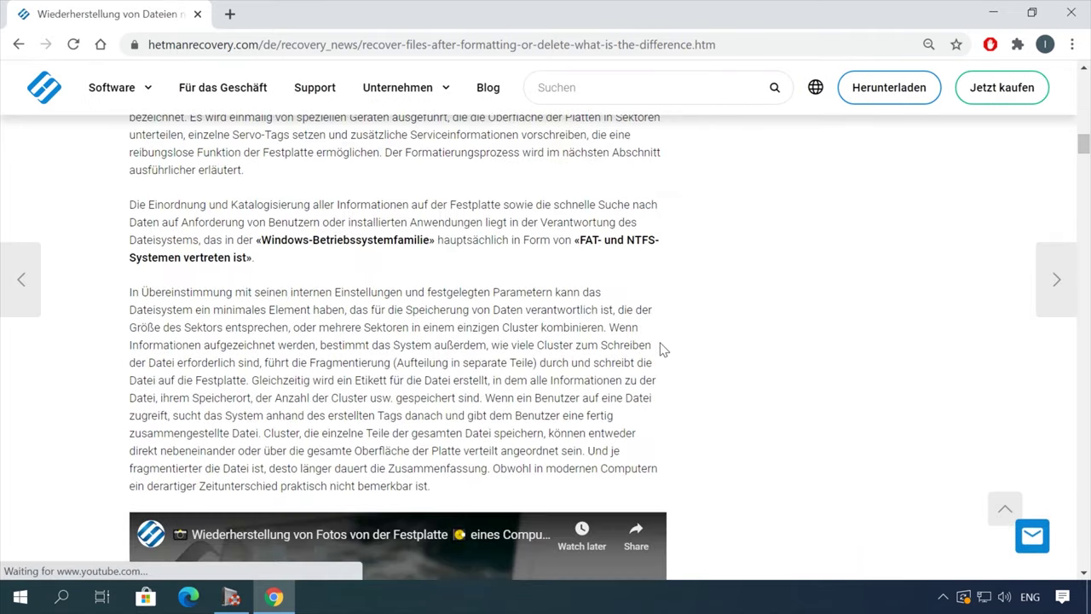
{"action": "scroll", "coordinate": [675, 348], "scroll_direction": "down", "scroll_amount": 15}
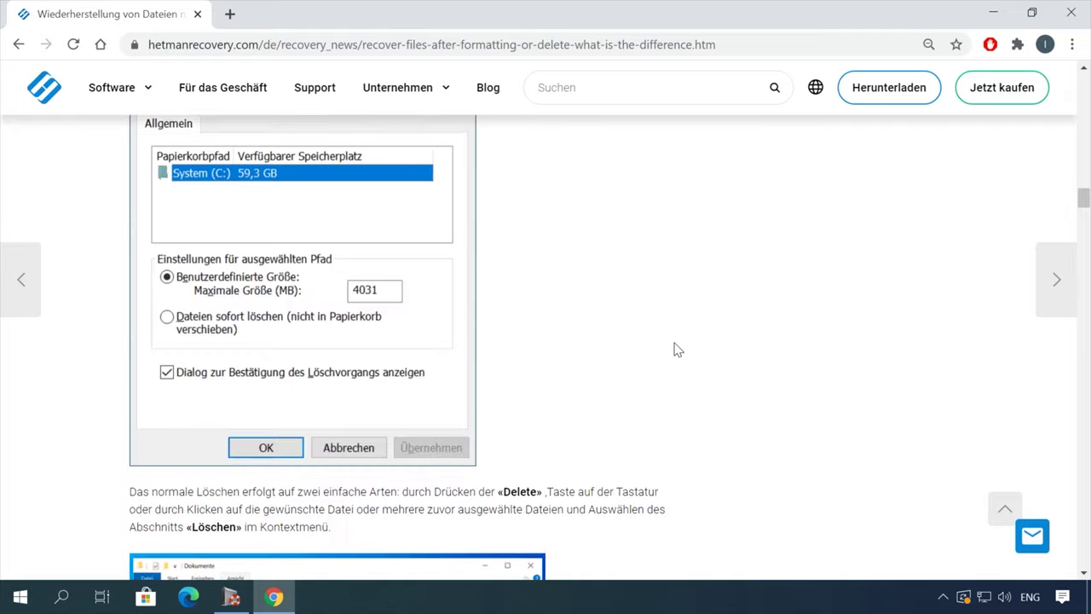
{"action": "scroll", "coordinate": [678, 349], "scroll_direction": "down", "scroll_amount": 8}
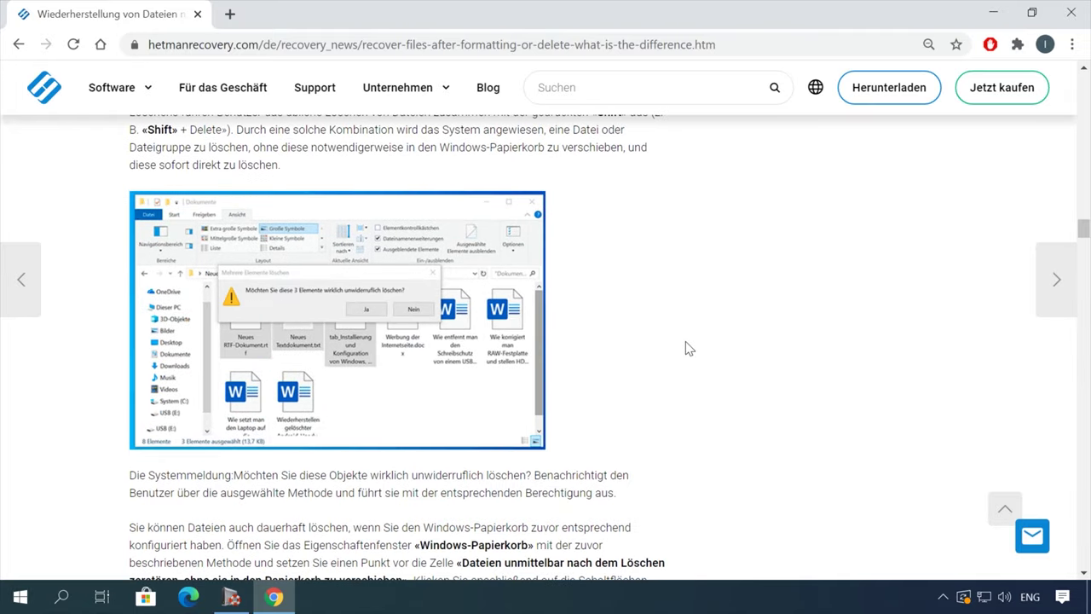
Open the contact form from the blog article page
{"action": "left_click", "coordinate": [1033, 536]}
{"action": "left_click", "coordinate": [913, 353]}
{"action": "left_click", "coordinate": [890, 445]}
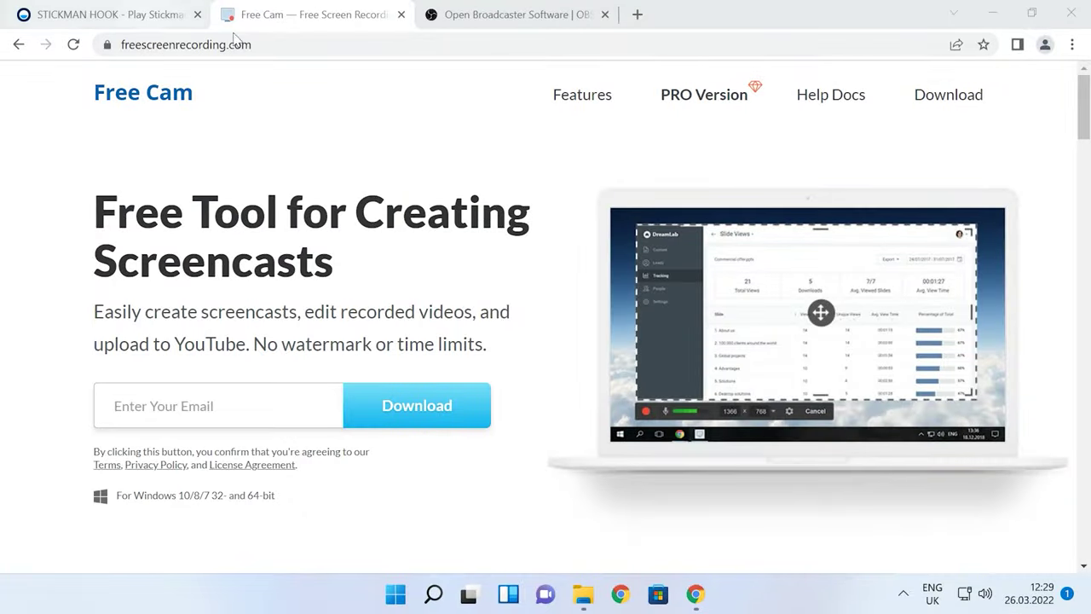
Request the Free Cam download on freescreenrecording.com with the e-mail address and accept the site's cookies
{"action": "left_click", "coordinate": [262, 45]}
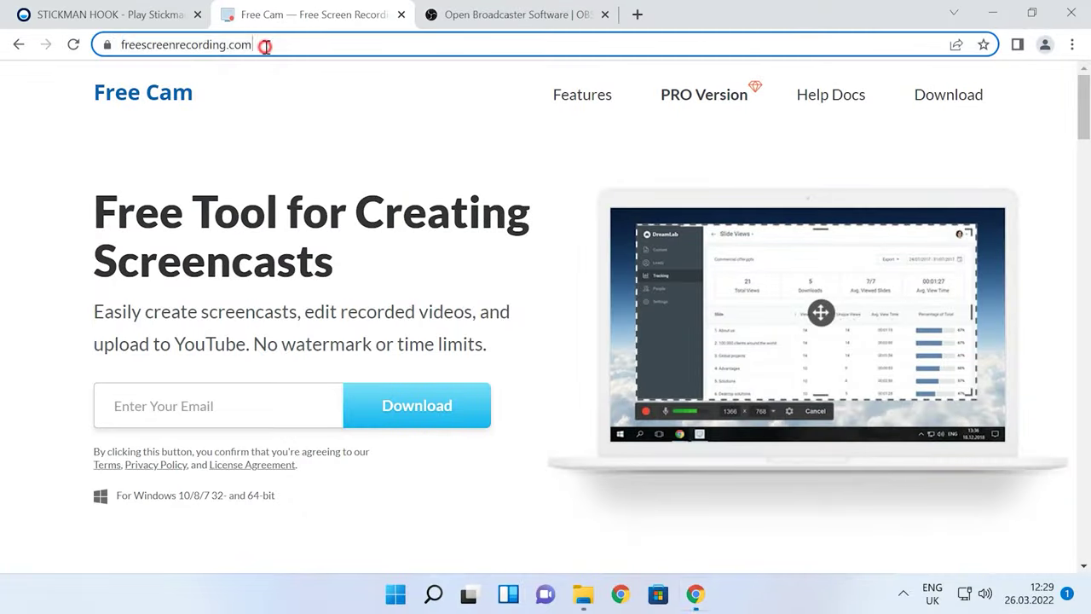
{"action": "left_click", "coordinate": [190, 407]}
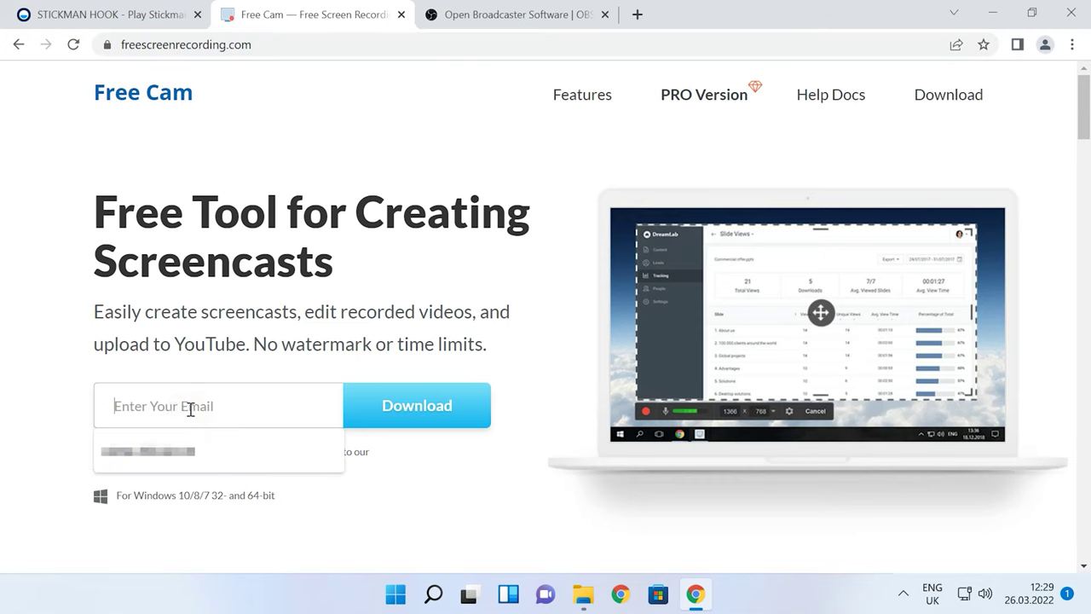
{"action": "key", "text": "ctrl+v"}
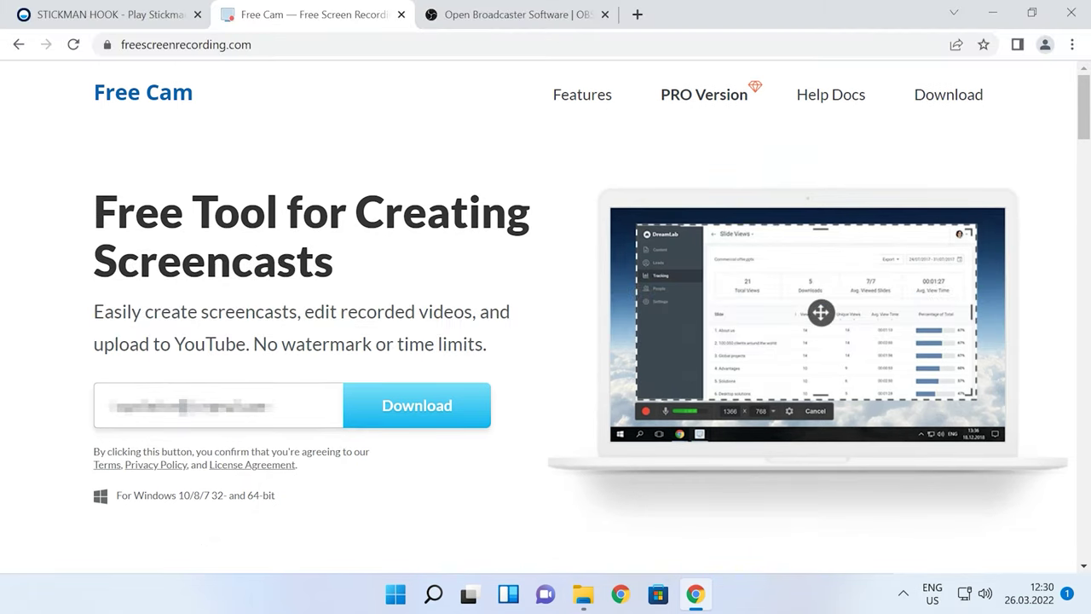
{"action": "key", "text": "Return"}
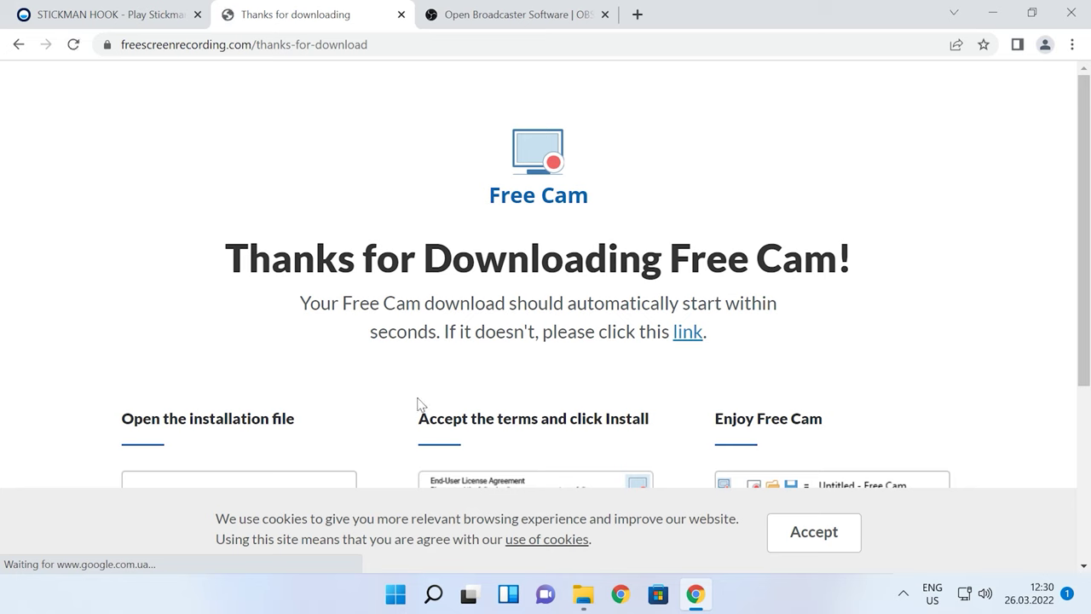
{"action": "left_click", "coordinate": [813, 536]}
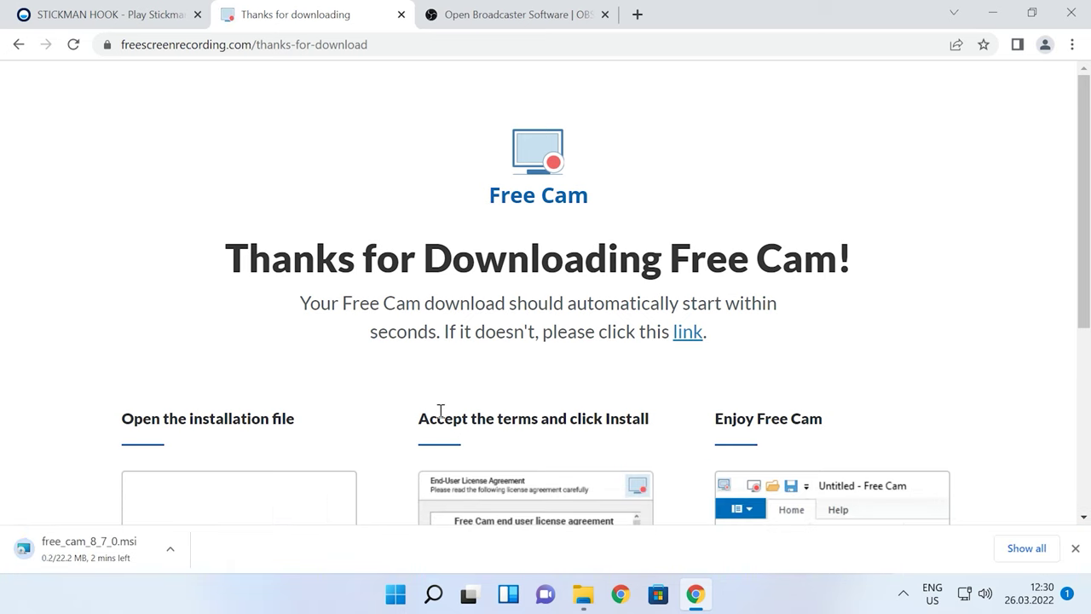
Run the downloaded free_cam_8_7_0.msi, accept the license agreement and install Free Cam 8
{"action": "scroll", "coordinate": [440, 410], "scroll_direction": "down", "scroll_amount": 1}
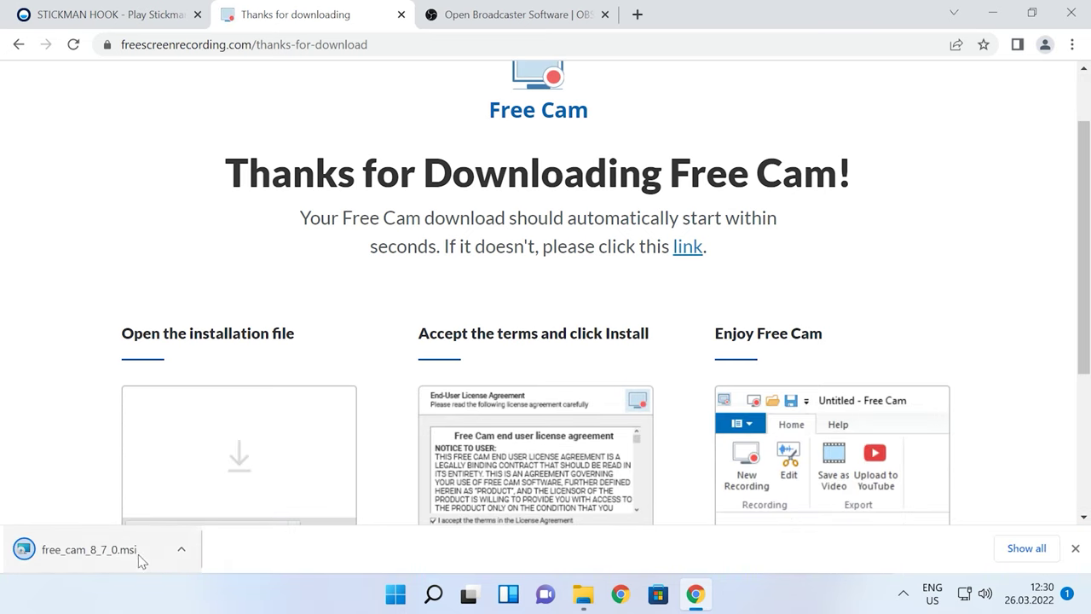
{"action": "left_click", "coordinate": [101, 554]}
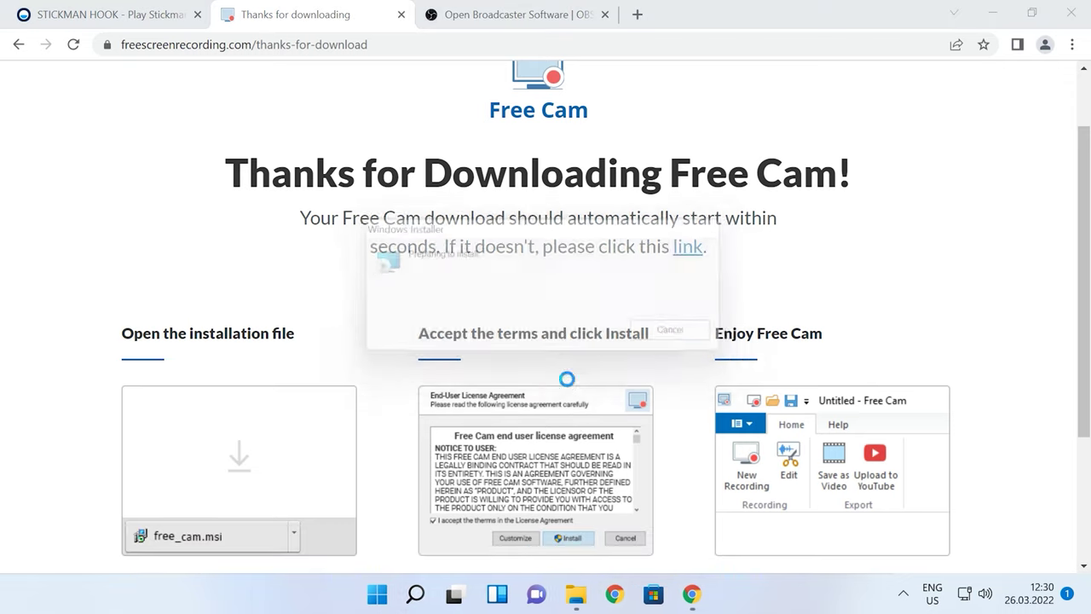
{"action": "left_click", "coordinate": [373, 392]}
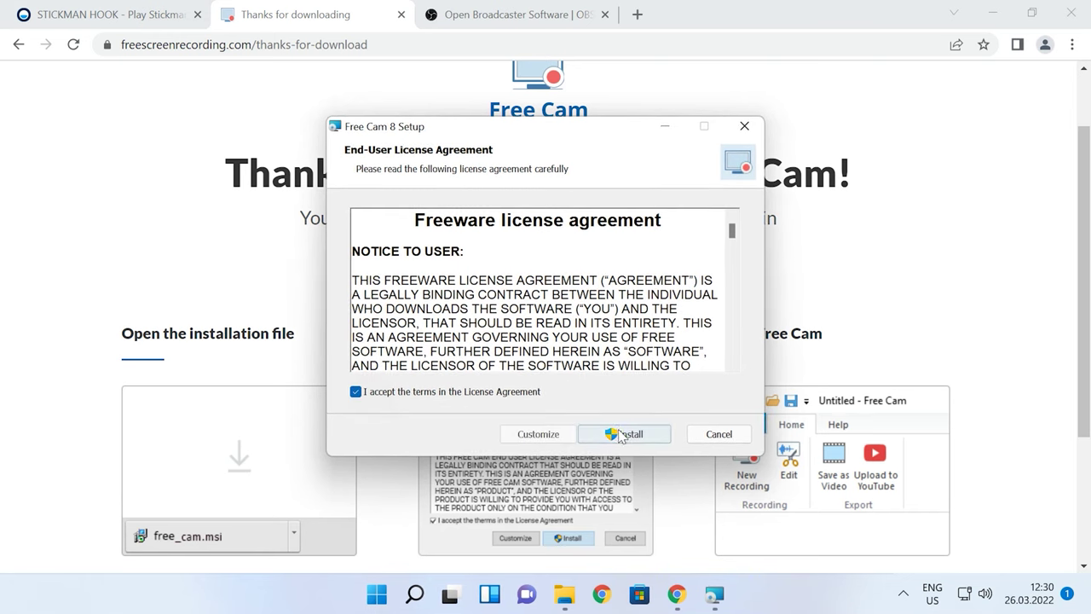
{"action": "left_click", "coordinate": [626, 434]}
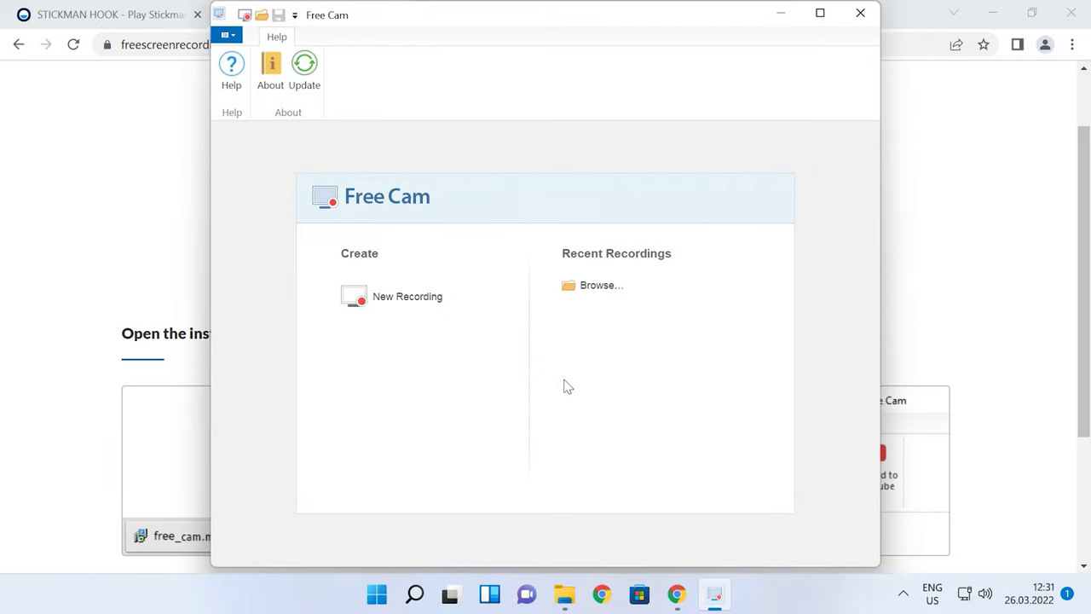
Create a new recording in Free Cam, set the capture area to Fullscreen and start recording
{"action": "left_click", "coordinate": [413, 302]}
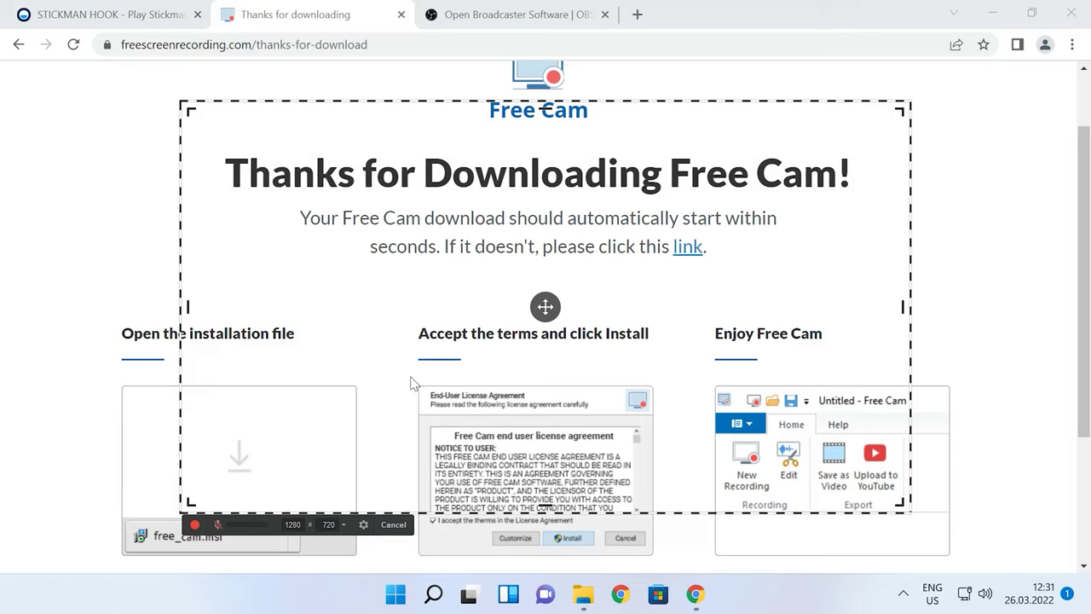
{"action": "left_click", "coordinate": [345, 529]}
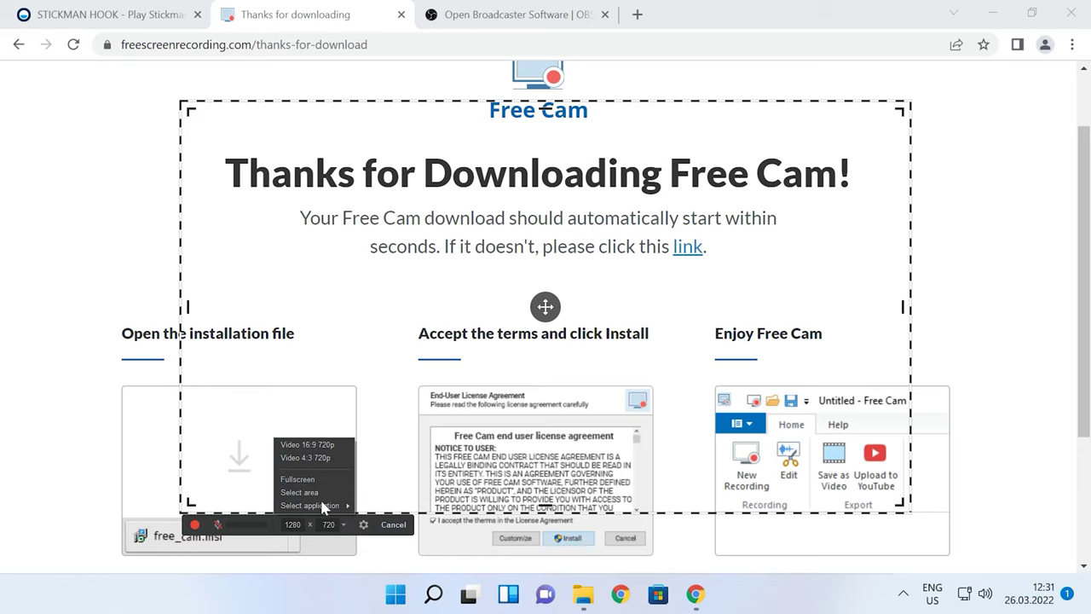
{"action": "left_click", "coordinate": [298, 479]}
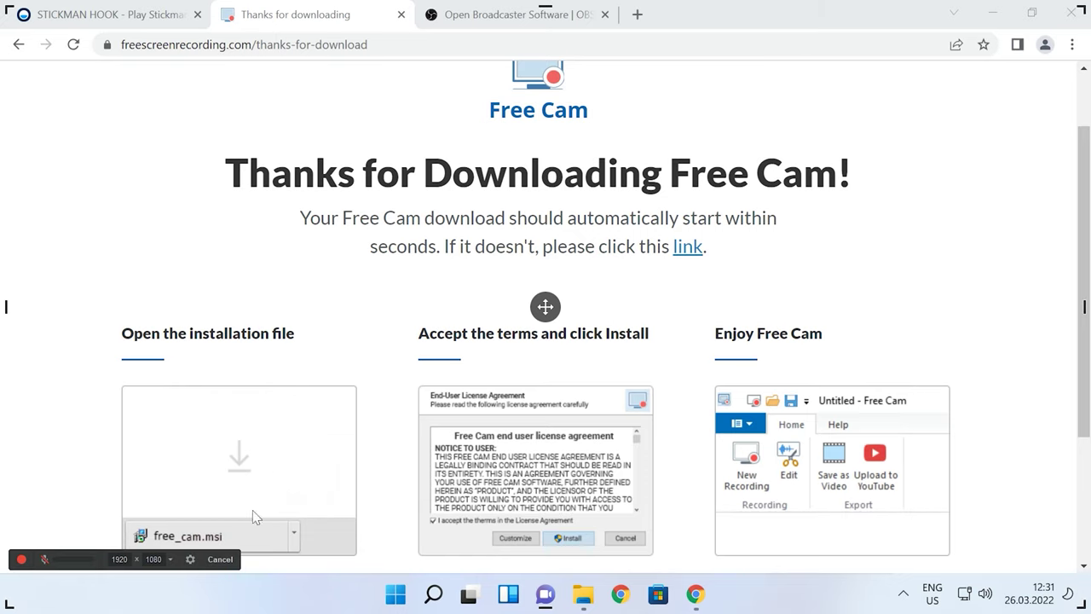
{"action": "left_click", "coordinate": [171, 559]}
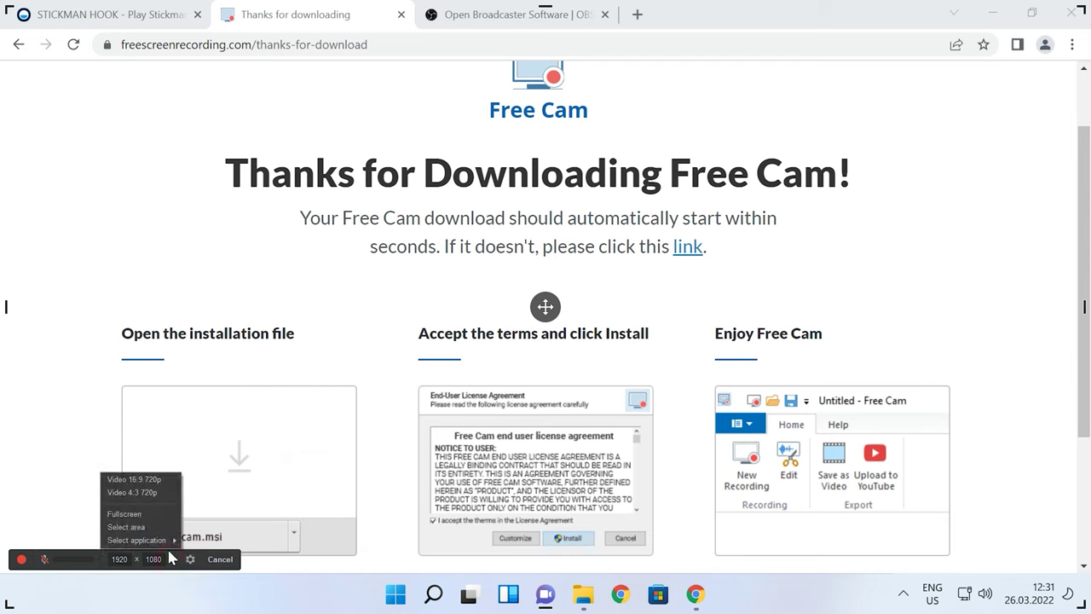
{"action": "mouse_move", "coordinate": [158, 540]}
{"action": "left_click", "coordinate": [21, 560]}
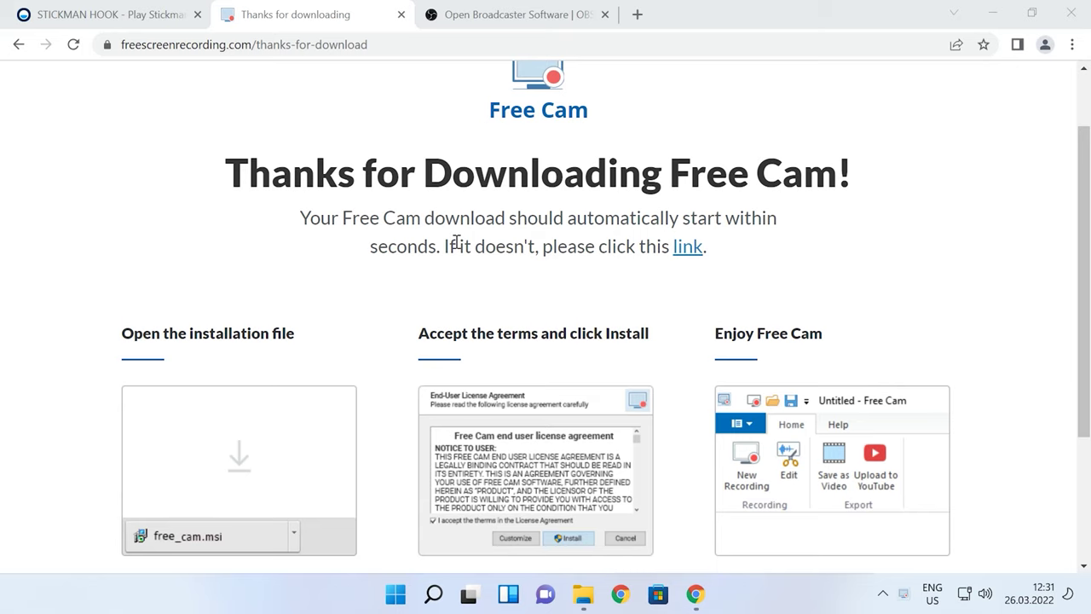
Switch to the Stickman Hook game in Chrome, show it full screen and swing the stickman between the hooks
{"action": "left_click", "coordinate": [98, 15]}
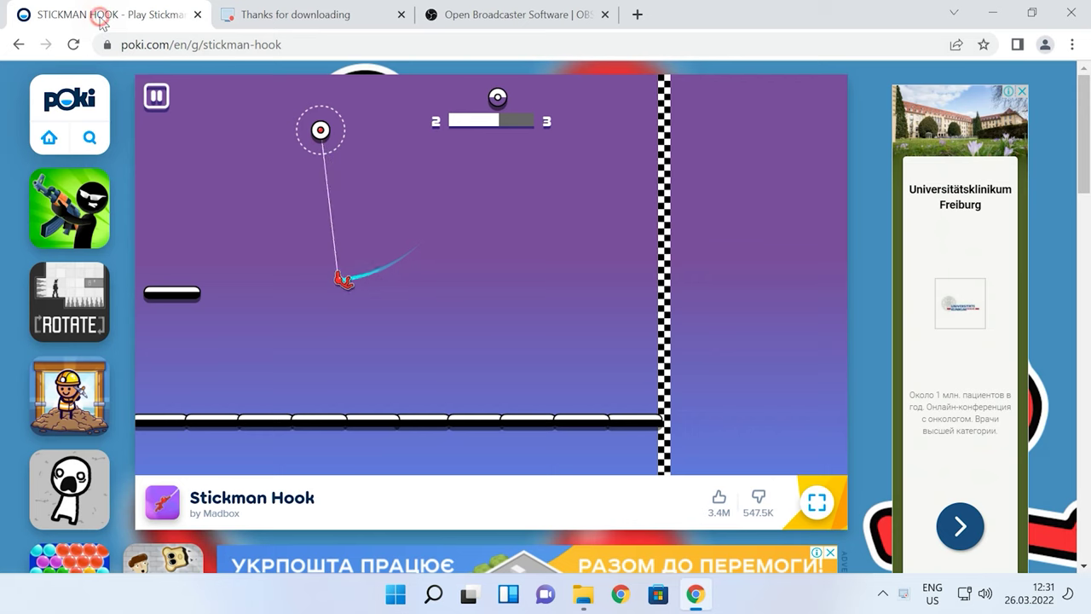
{"action": "left_click", "coordinate": [817, 502]}
{"action": "left_click_drag", "start_coordinate": [279, 276], "coordinate": [647, 285]}
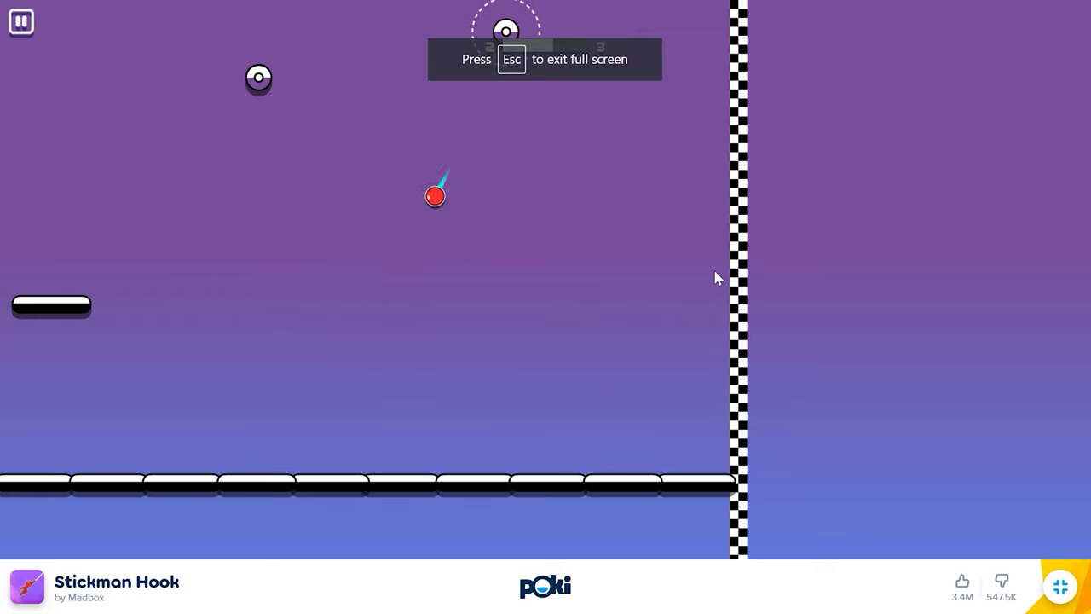
{"action": "left_click_drag", "start_coordinate": [319, 207], "coordinate": [765, 307]}
{"action": "left_click_drag", "start_coordinate": [324, 341], "coordinate": [361, 321]}
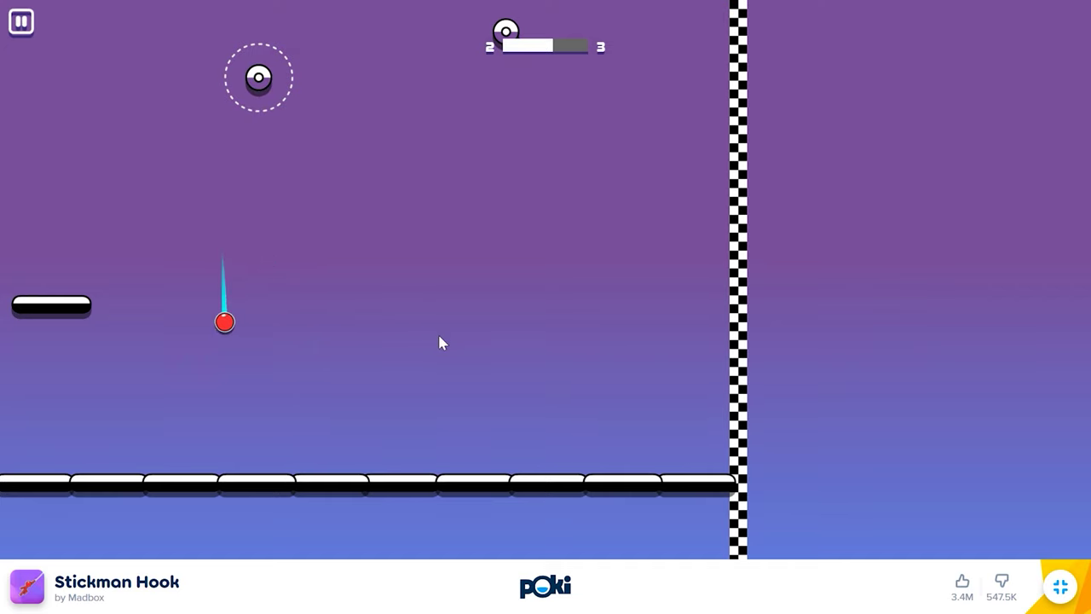
{"action": "left_click_drag", "start_coordinate": [316, 361], "coordinate": [462, 348]}
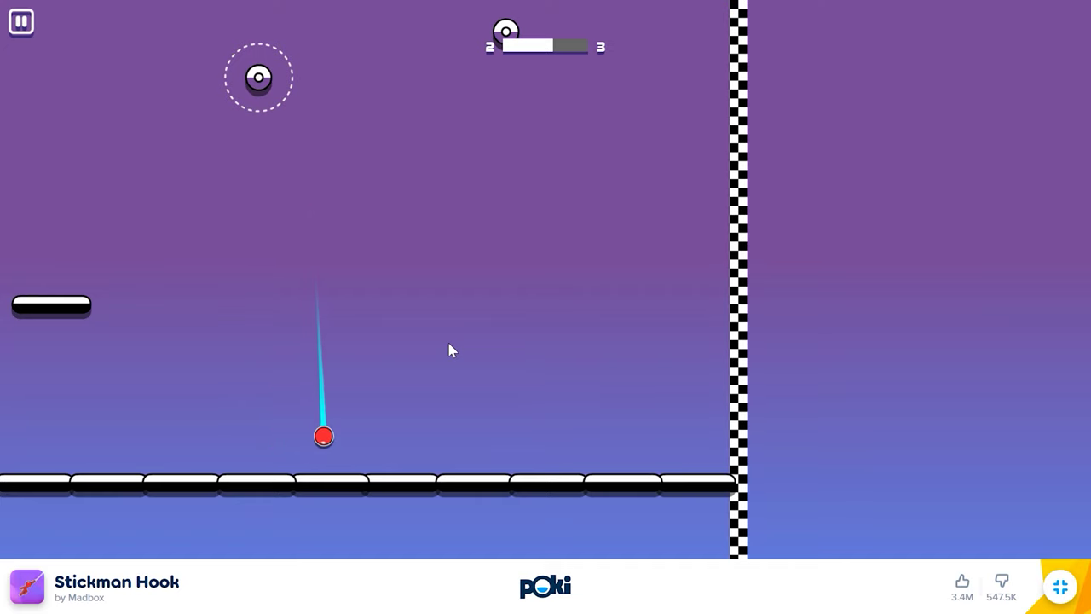
Swing the stickman across the finish line of the level, then exit full screen and stop the Free Cam recording
{"action": "left_click_drag", "start_coordinate": [361, 90], "coordinate": [895, 376]}
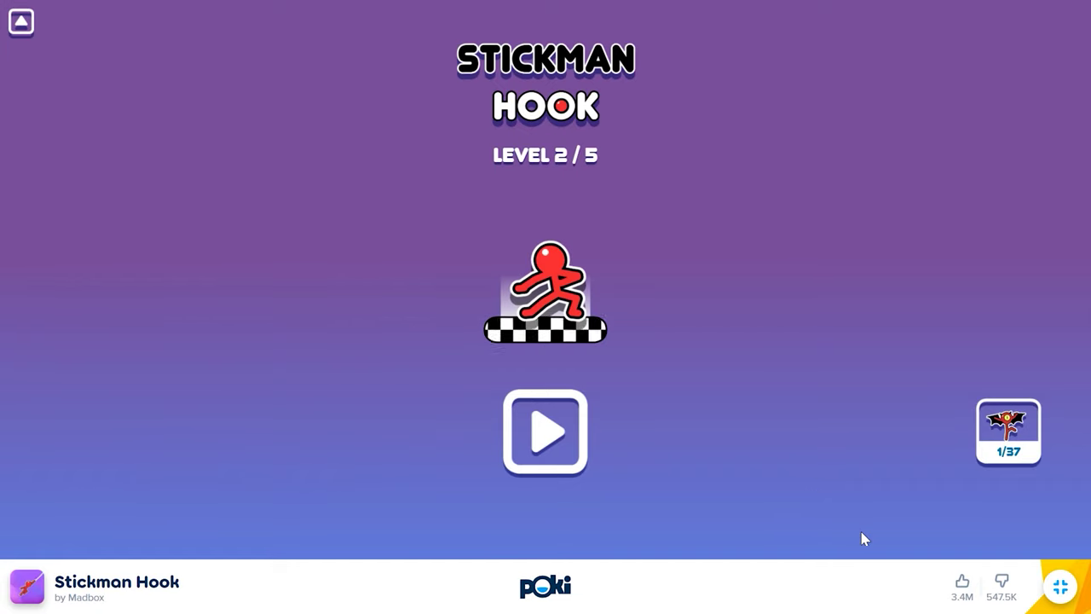
{"action": "key", "text": "Escape"}
{"action": "key", "text": "Escape"}
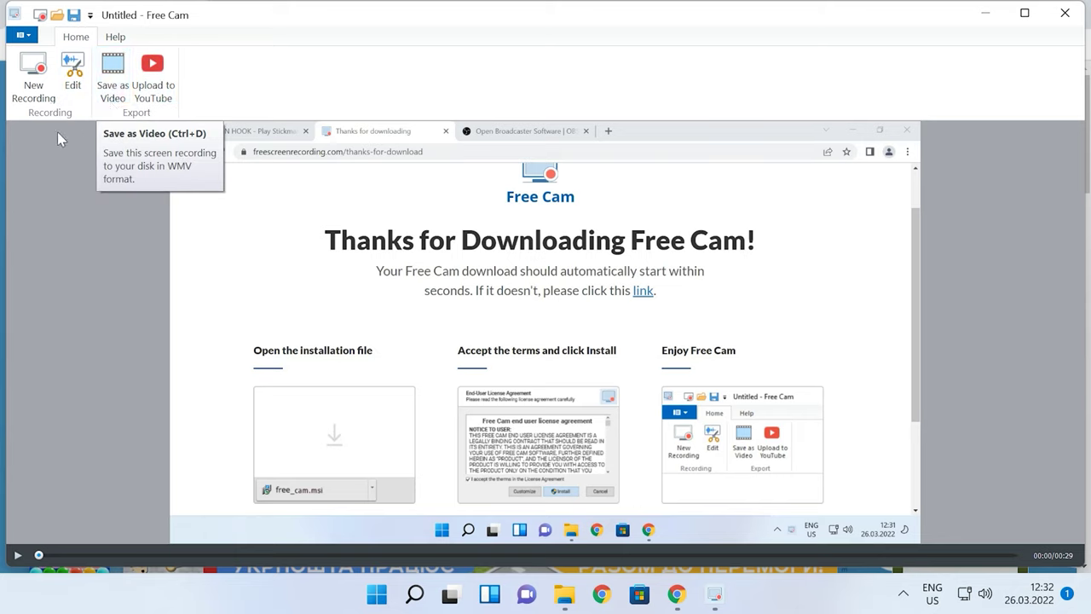
In Free Cam's video editor, delete the section from about 10.5 to 18.9 seconds of the recording and save the edit
{"action": "left_click", "coordinate": [72, 86]}
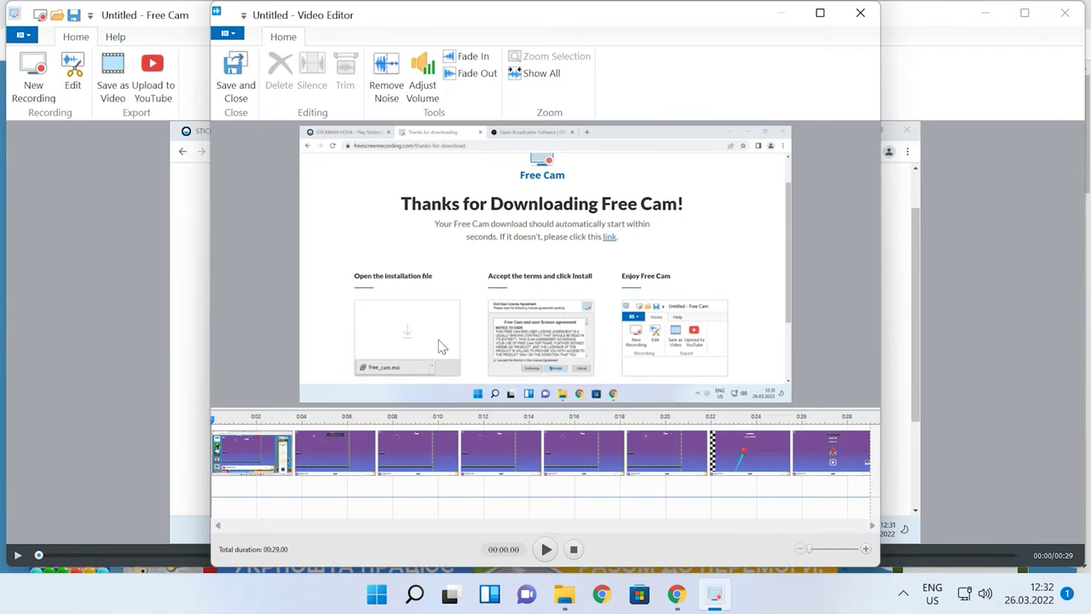
{"action": "left_click", "coordinate": [820, 15]}
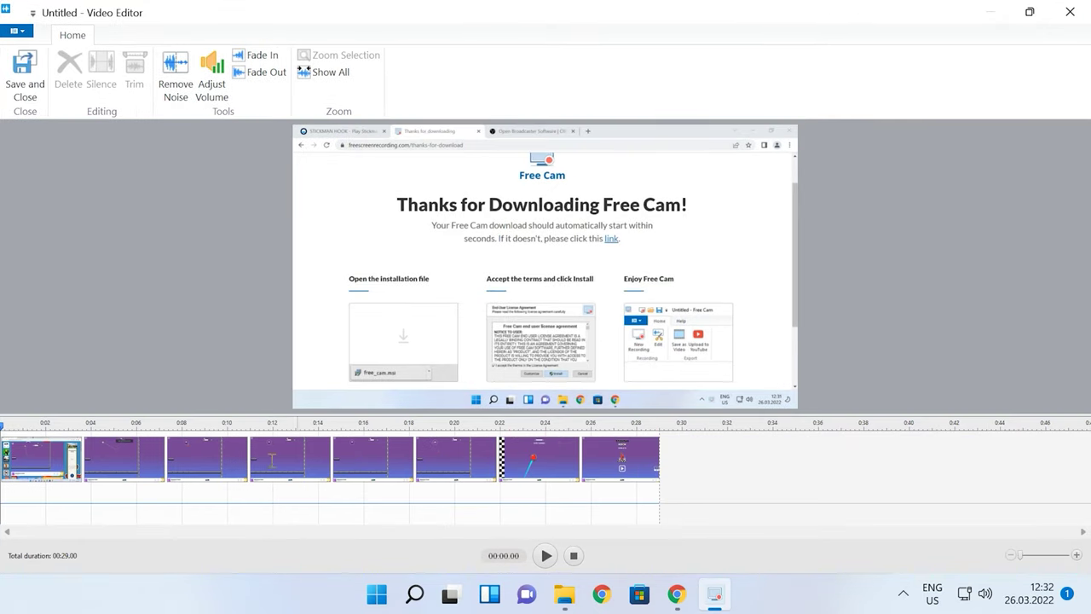
{"action": "left_click_drag", "start_coordinate": [239, 461], "coordinate": [428, 457]}
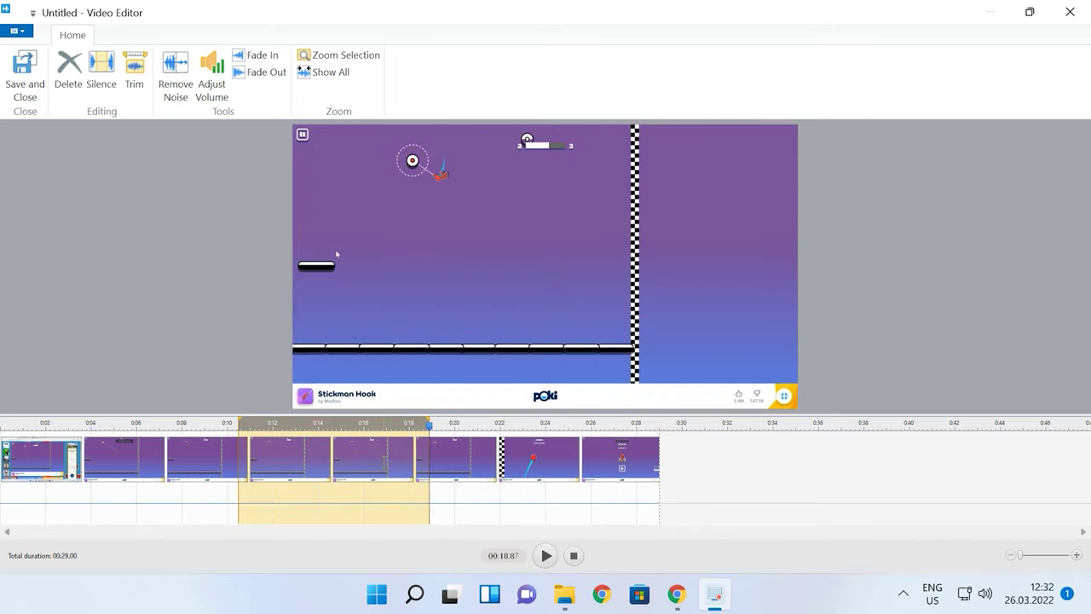
{"action": "right_click", "coordinate": [386, 464]}
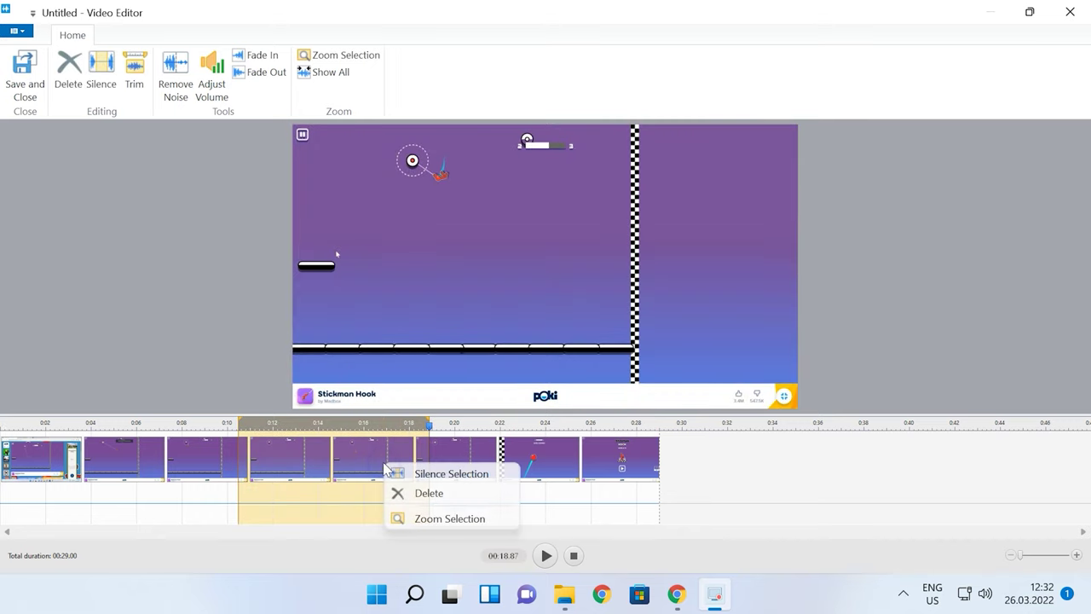
{"action": "left_click", "coordinate": [437, 493]}
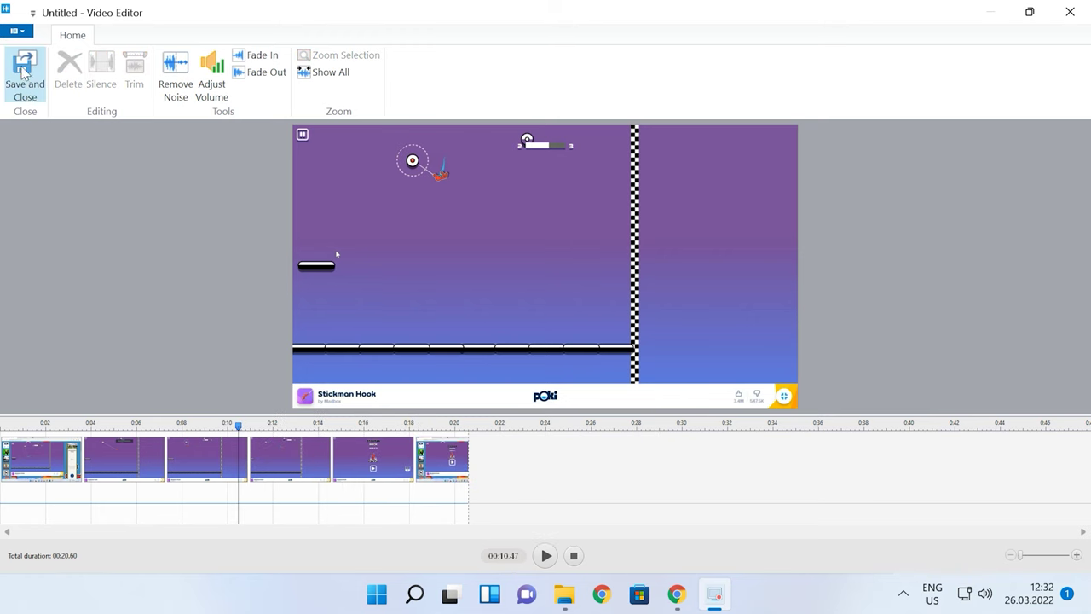
{"action": "left_click", "coordinate": [25, 95]}
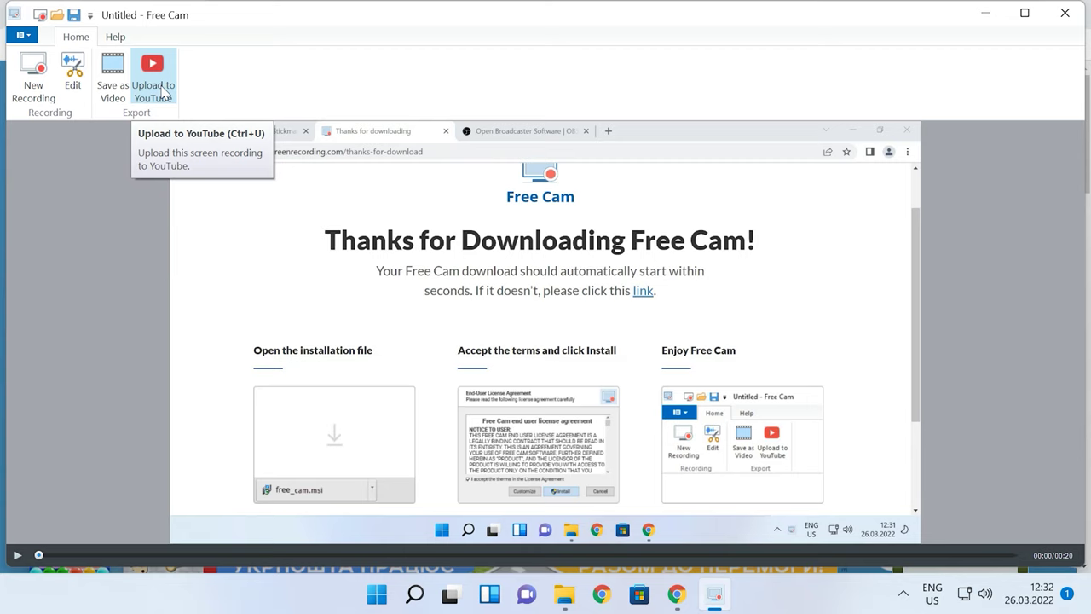
Export the recording as a WMV video to the Desktop, keeping the suggested file name, and clear the file selection in its folder
{"action": "left_click", "coordinate": [115, 89]}
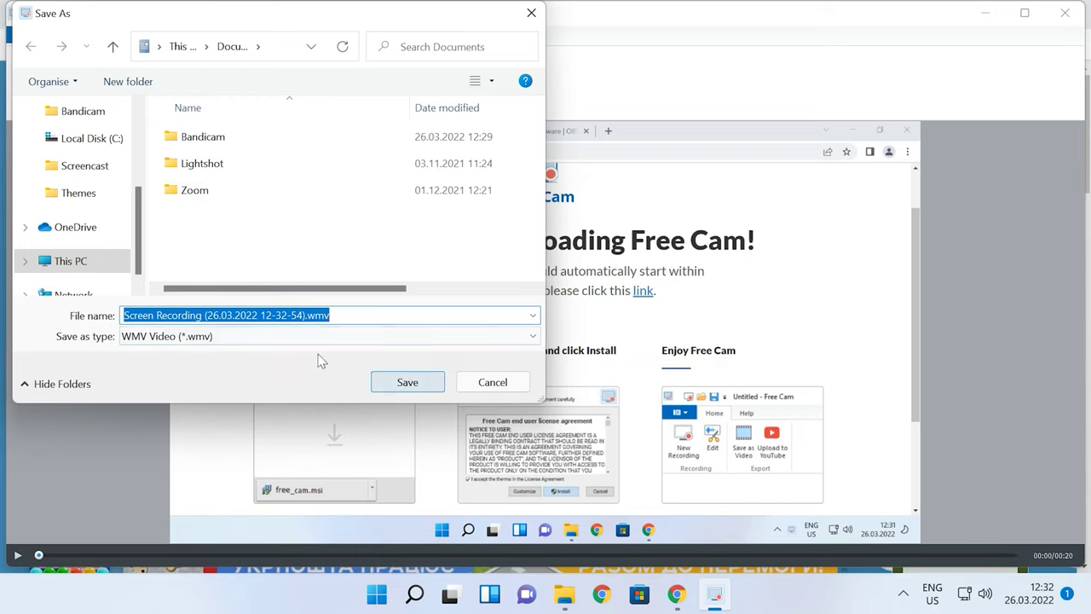
{"action": "scroll", "coordinate": [81, 270], "scroll_direction": "down", "scroll_amount": 1}
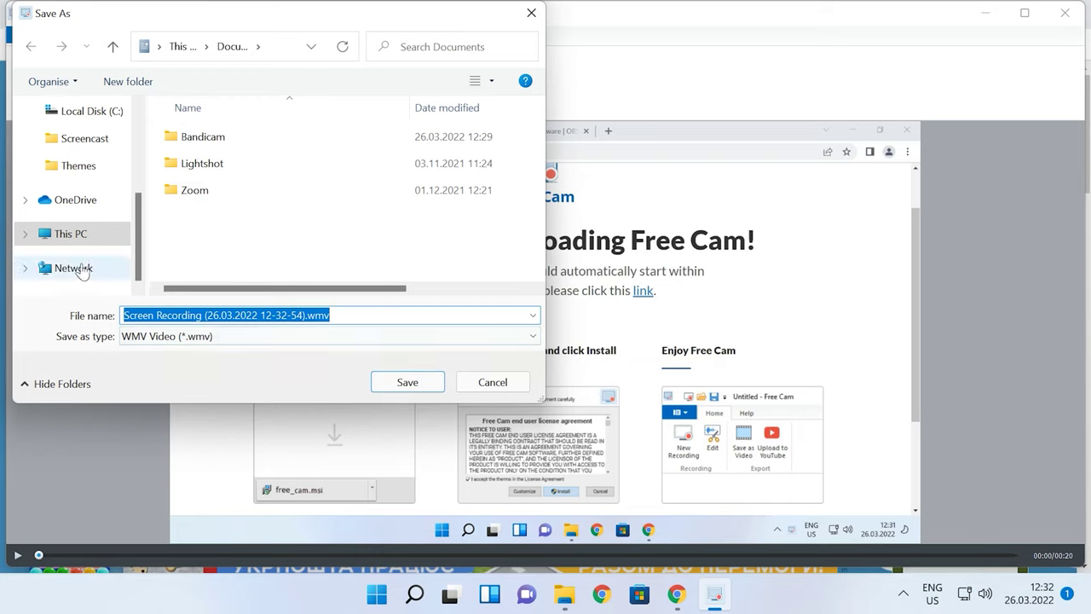
{"action": "scroll", "coordinate": [85, 255], "scroll_direction": "up", "scroll_amount": 3}
{"action": "left_click", "coordinate": [81, 144]}
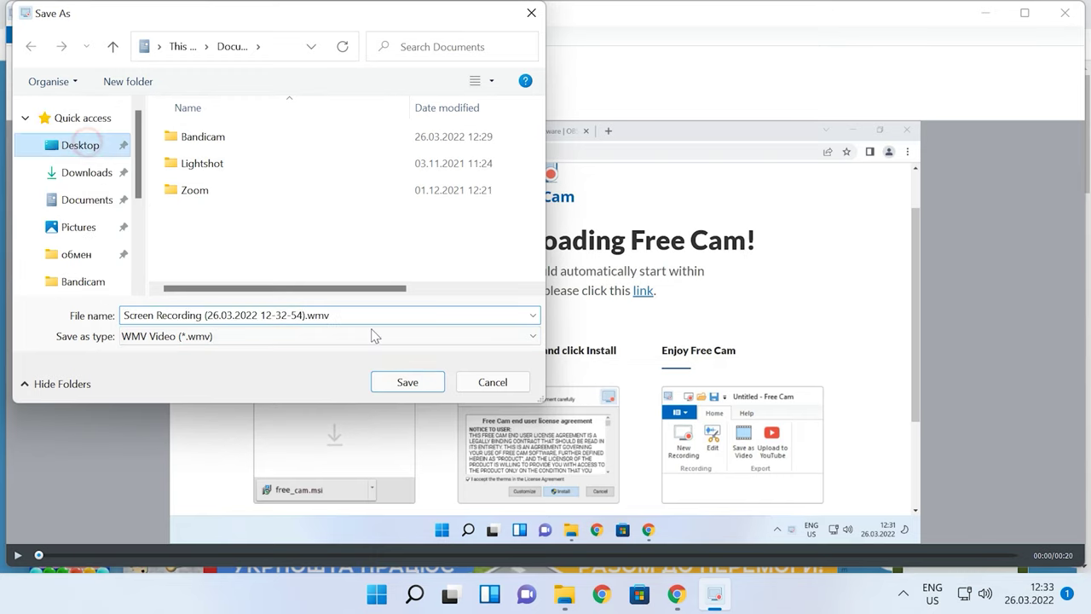
{"action": "left_click", "coordinate": [402, 386]}
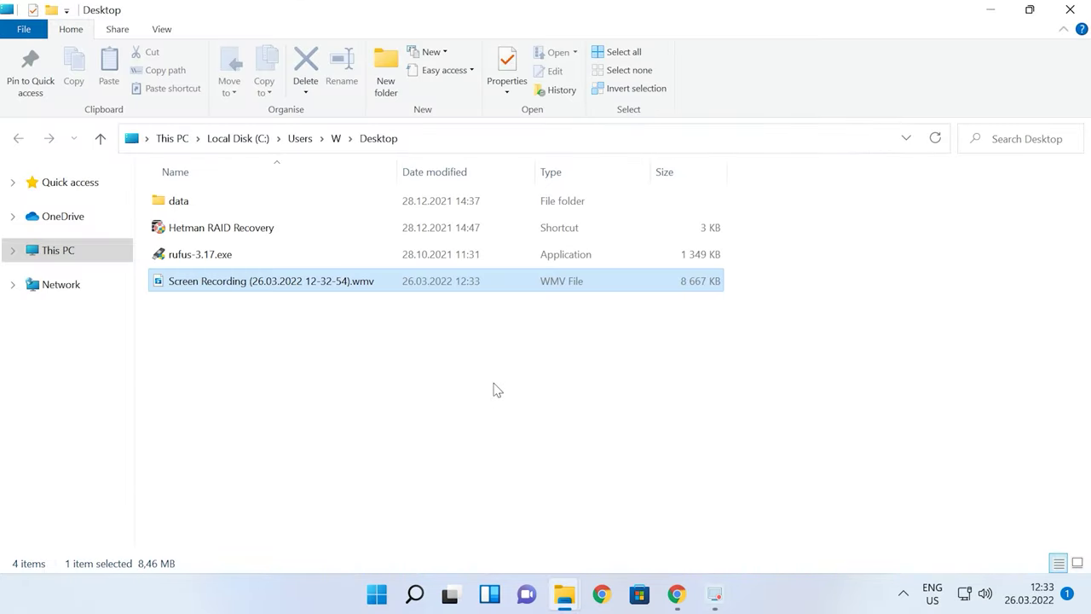
{"action": "left_click", "coordinate": [458, 377]}
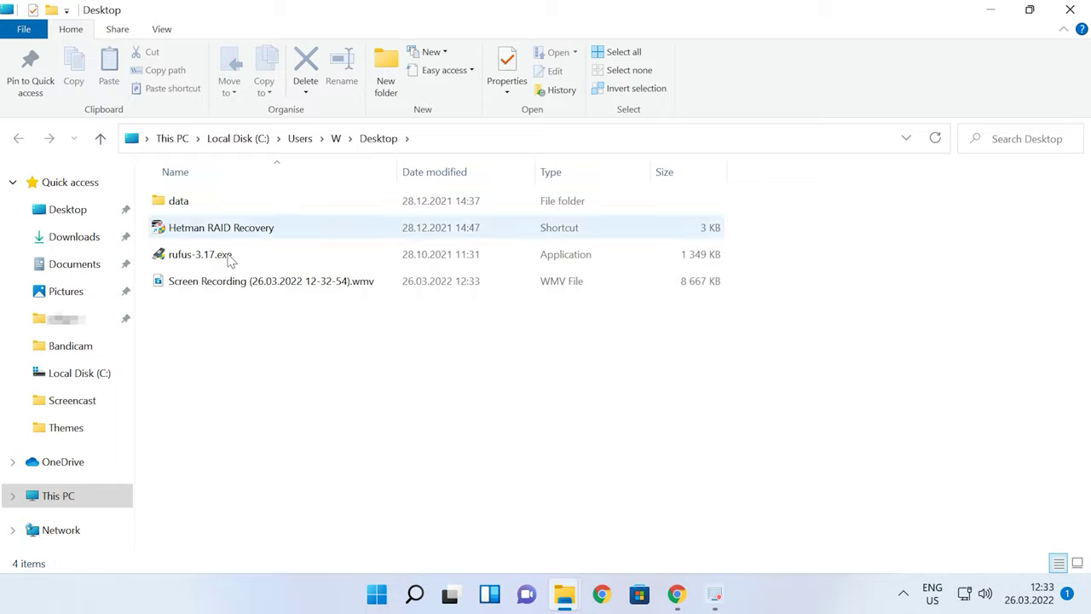